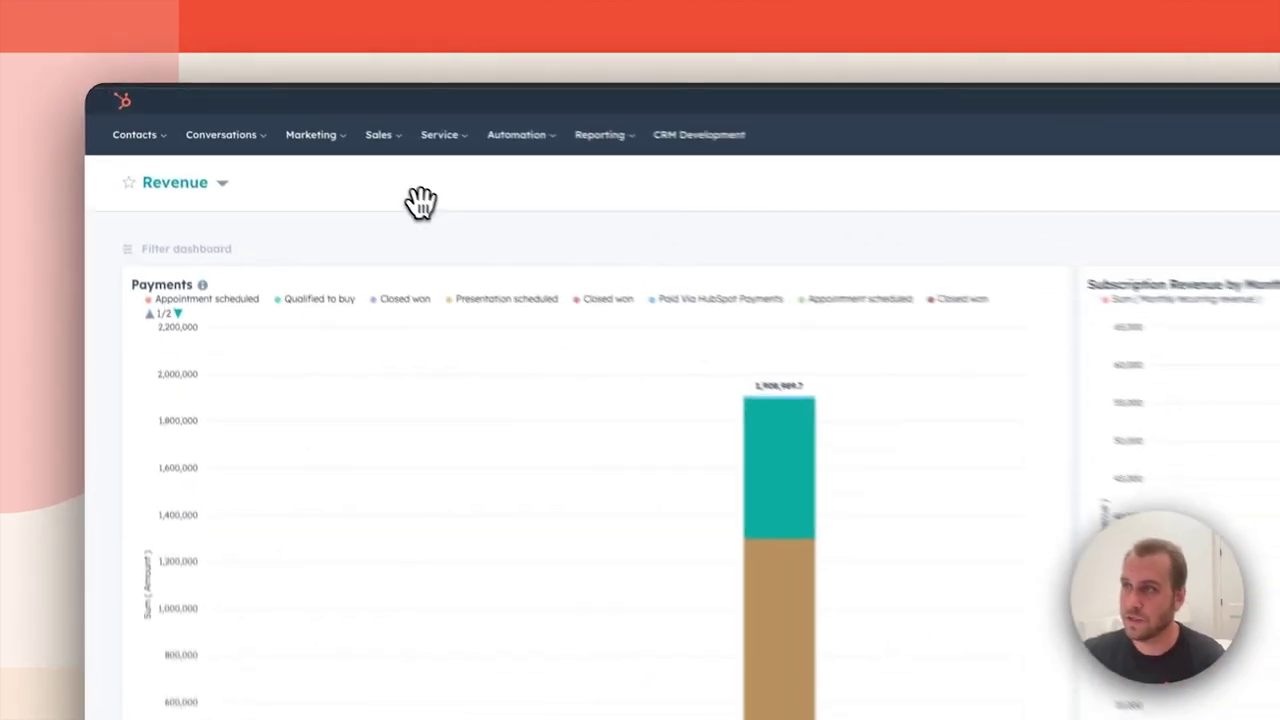
- Open the Payments list from the sales tools
{"action": "left_click", "coordinate": [264, 112]}
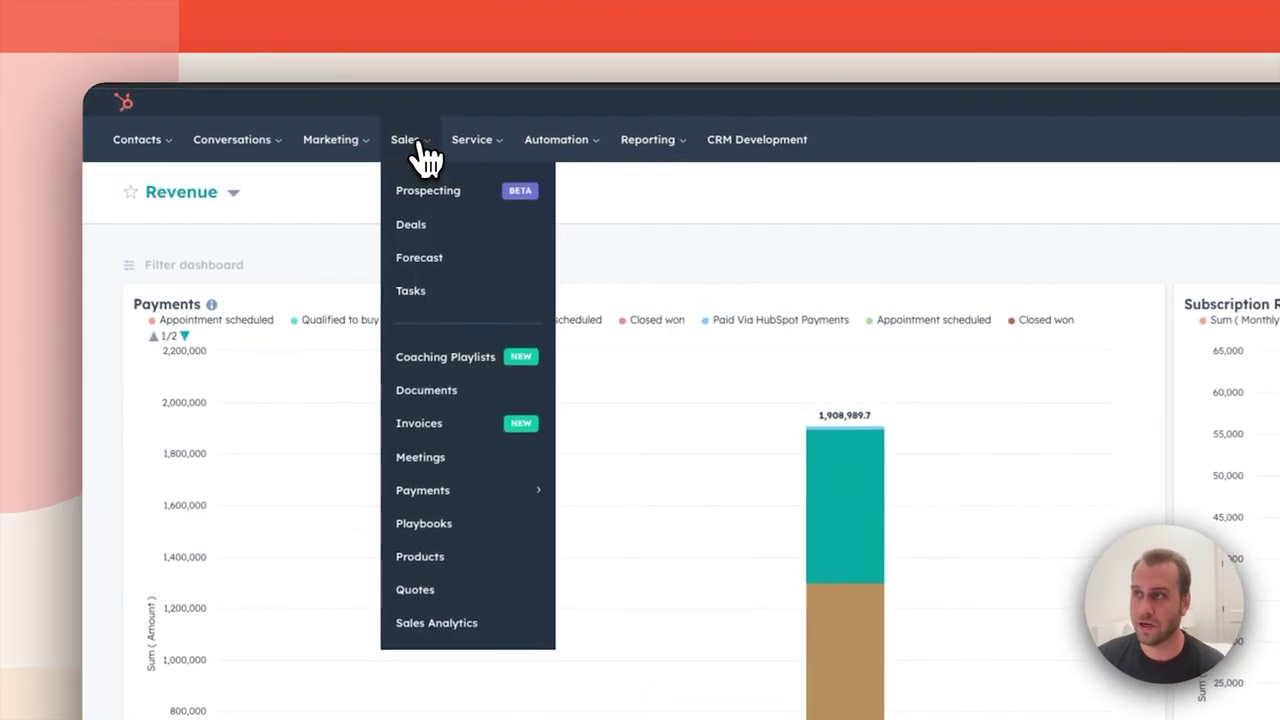
{"action": "mouse_move", "coordinate": [458, 497]}
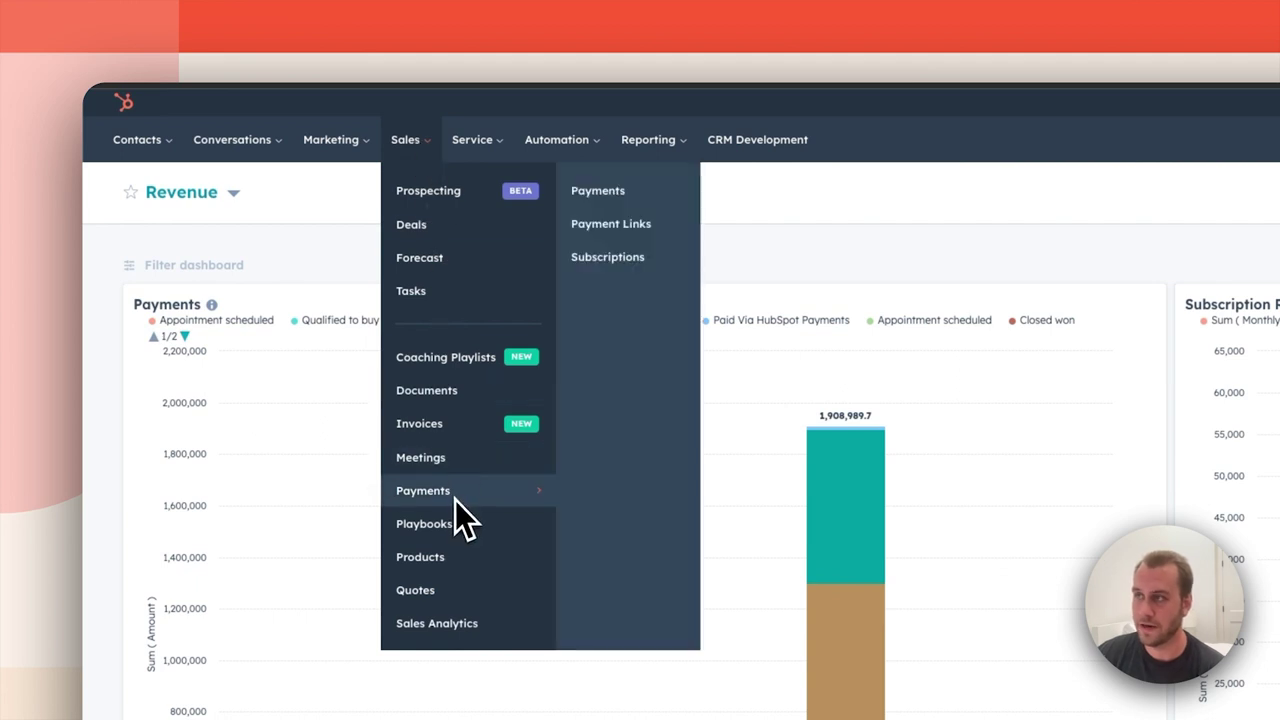
{"action": "left_click", "coordinate": [630, 207]}
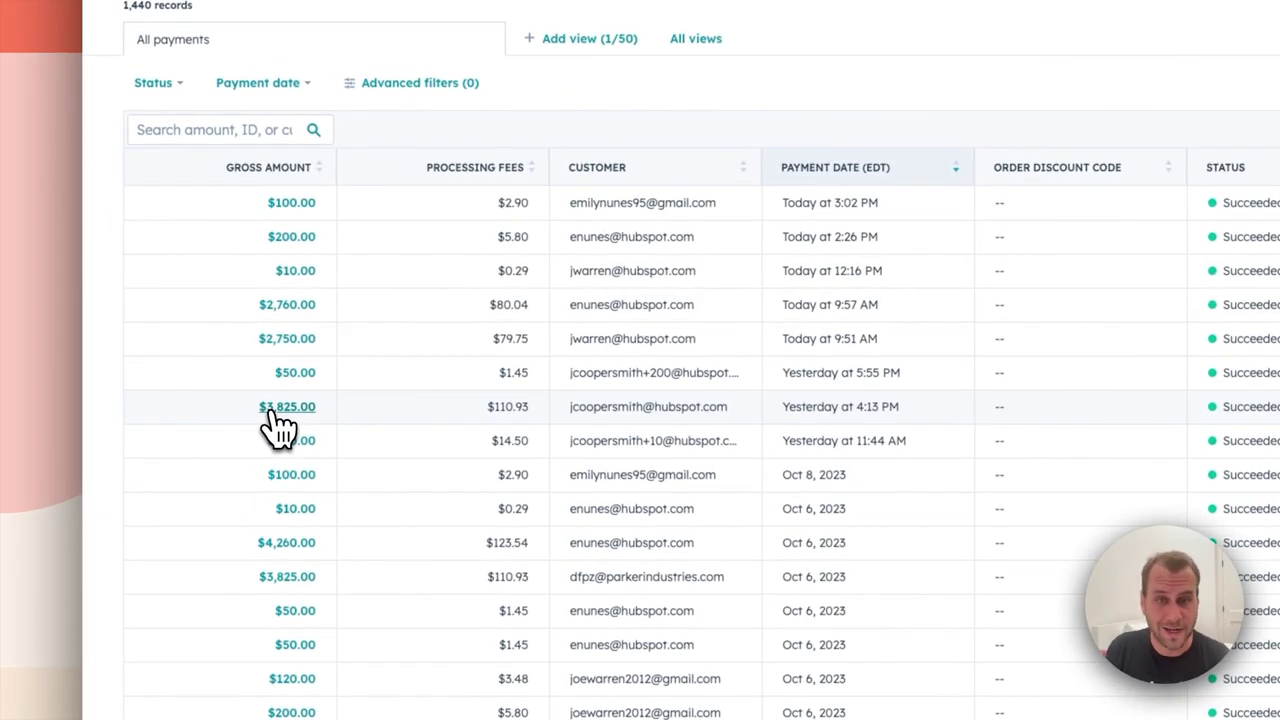
- Open the $3,825.00 payment from yesterday at 4:13 PM and review its available actions, amounts, billing info and associated records
{"action": "left_click", "coordinate": [275, 413]}
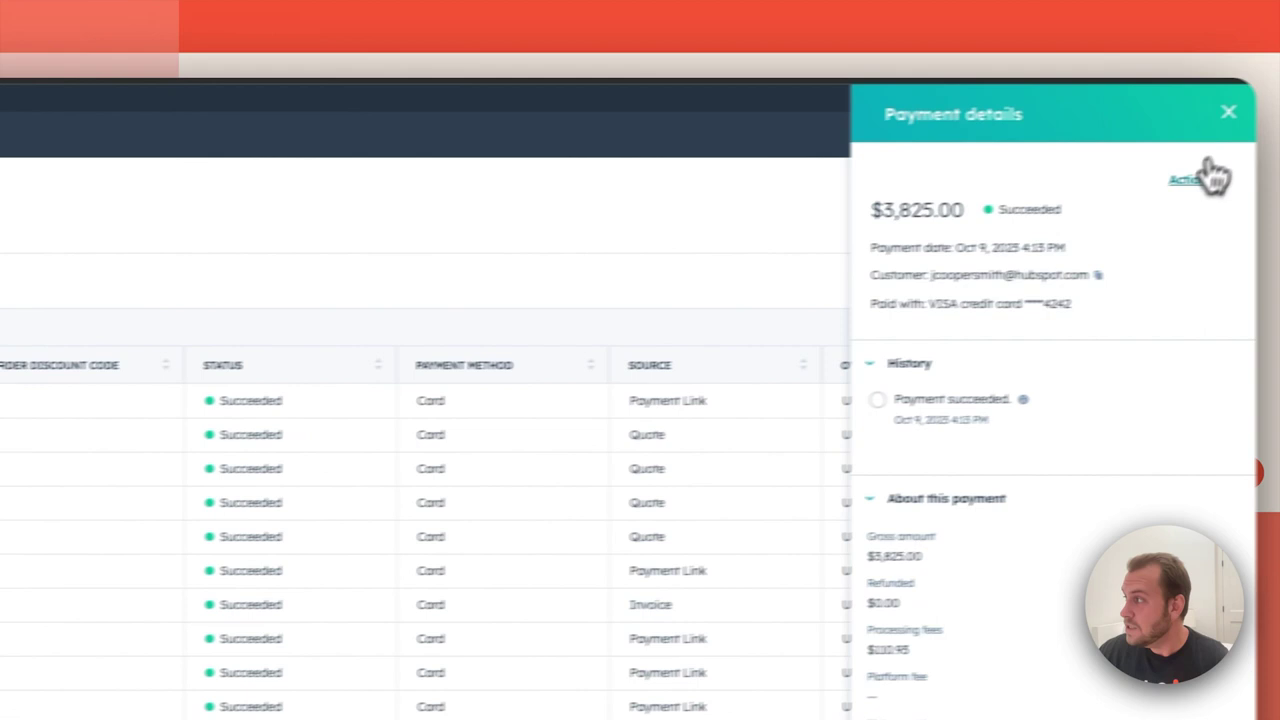
{"action": "left_click", "coordinate": [1207, 178]}
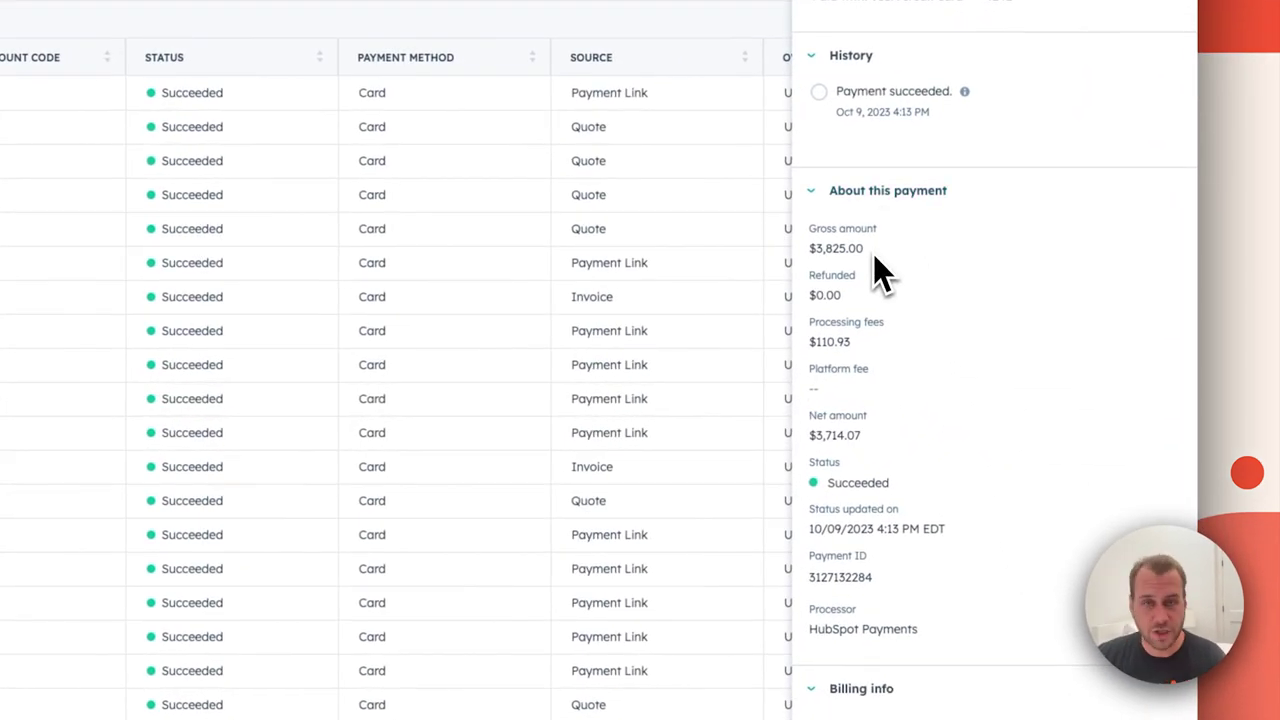
{"action": "scroll", "coordinate": [873, 254], "scroll_direction": "down", "scroll_amount": 1}
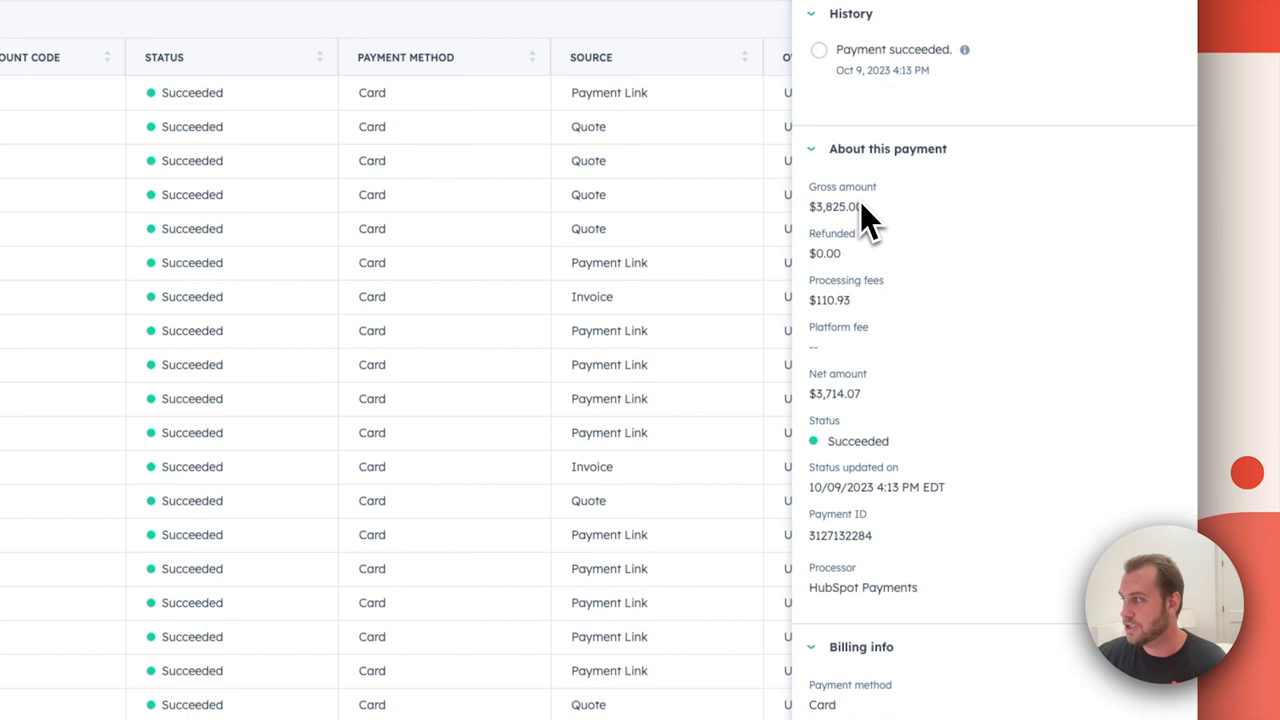
{"action": "scroll", "coordinate": [859, 200], "scroll_direction": "down", "scroll_amount": 2}
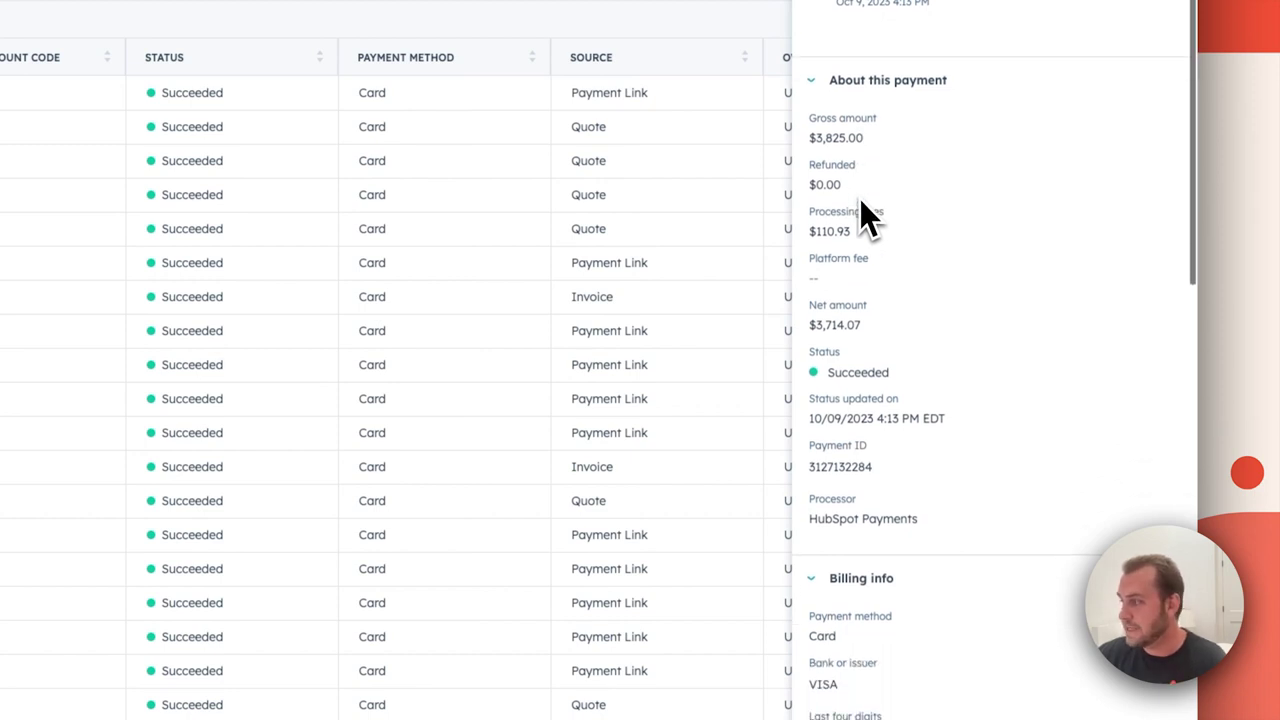
{"action": "scroll", "coordinate": [860, 200], "scroll_direction": "down", "scroll_amount": 6}
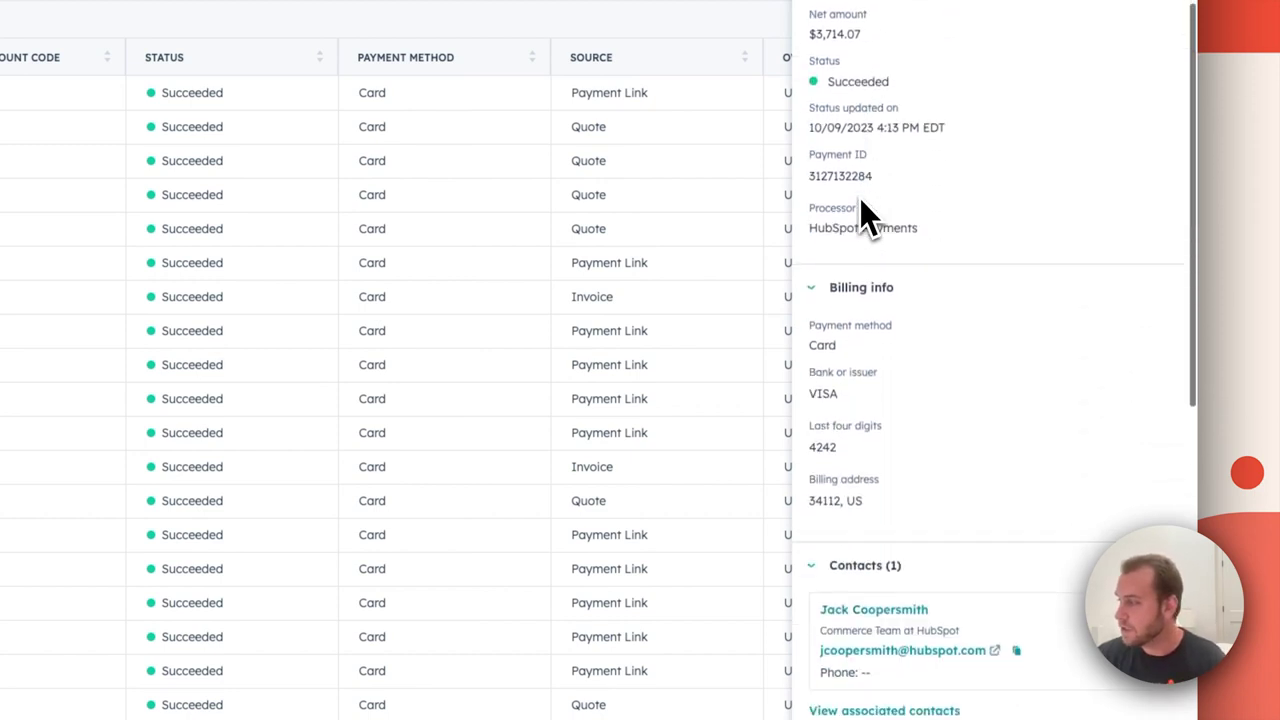
{"action": "scroll", "coordinate": [900, 445], "scroll_direction": "down", "scroll_amount": 5}
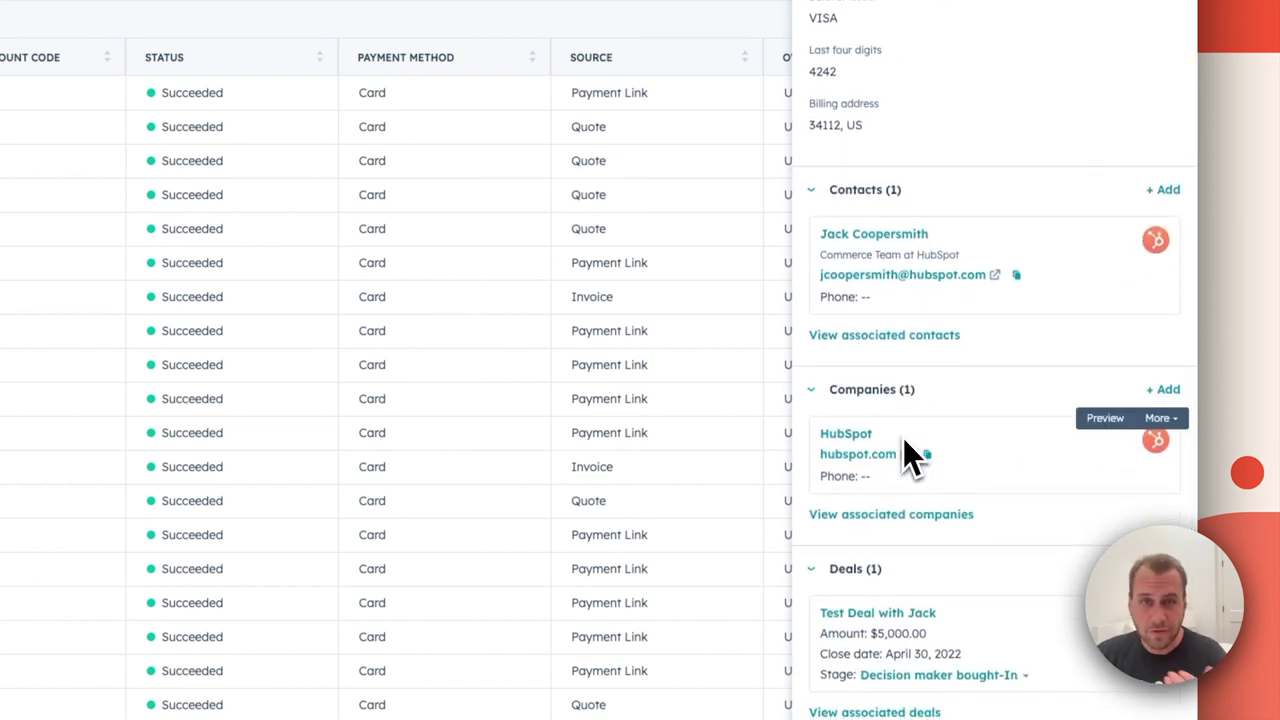
{"action": "scroll", "coordinate": [905, 440], "scroll_direction": "down", "scroll_amount": 6}
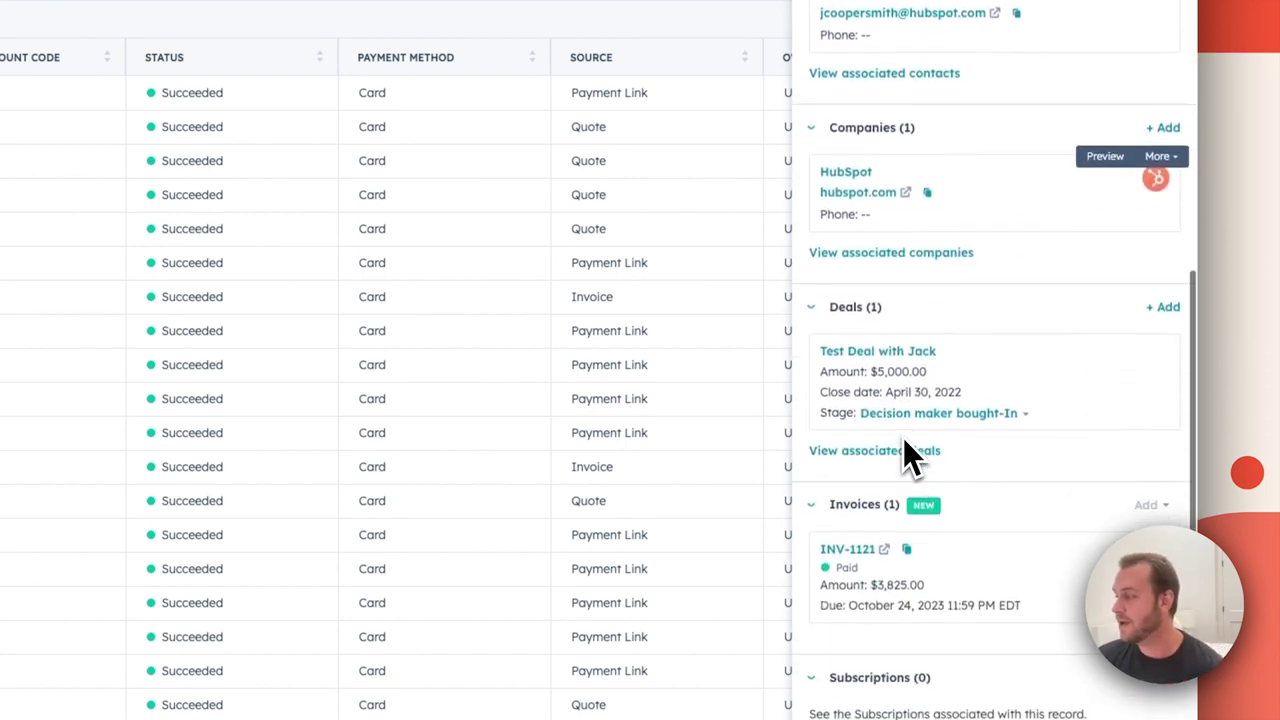
{"action": "scroll", "coordinate": [903, 440], "scroll_direction": "down", "scroll_amount": 2}
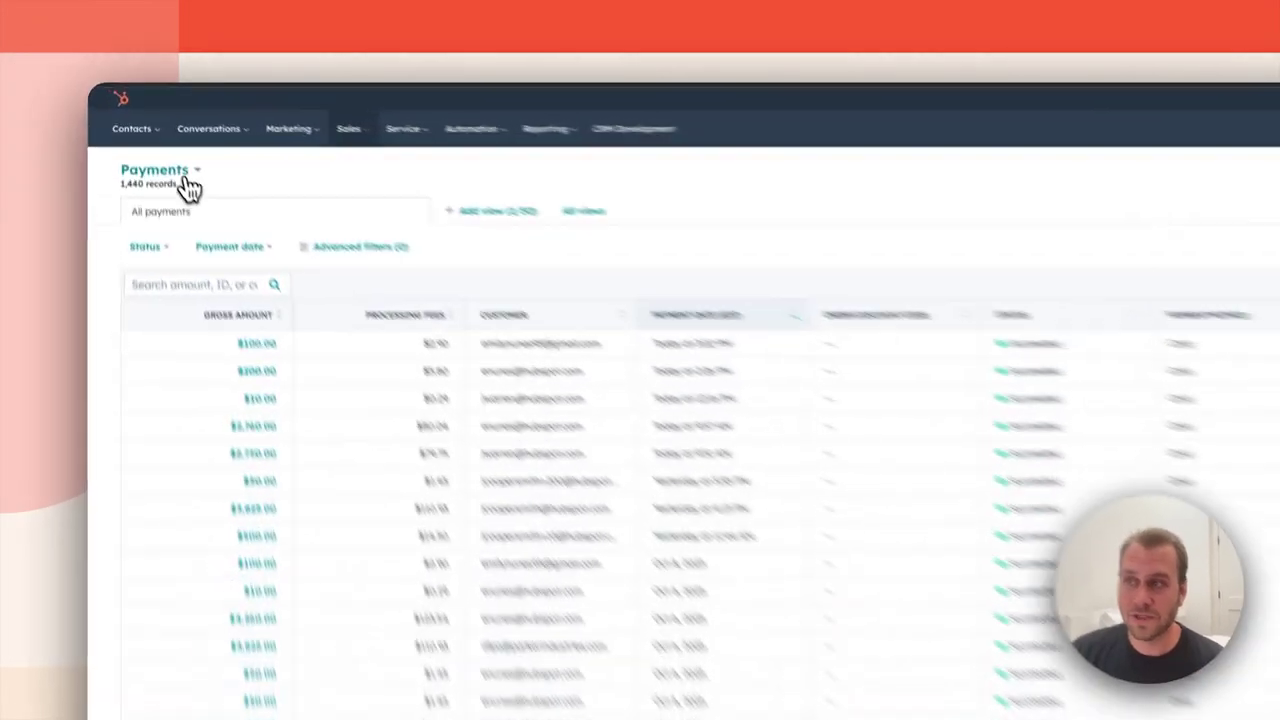
- Switch from payments to the Subscriptions list and browse through its records
{"action": "left_click", "coordinate": [150, 140]}
{"action": "left_click", "coordinate": [232, 400]}
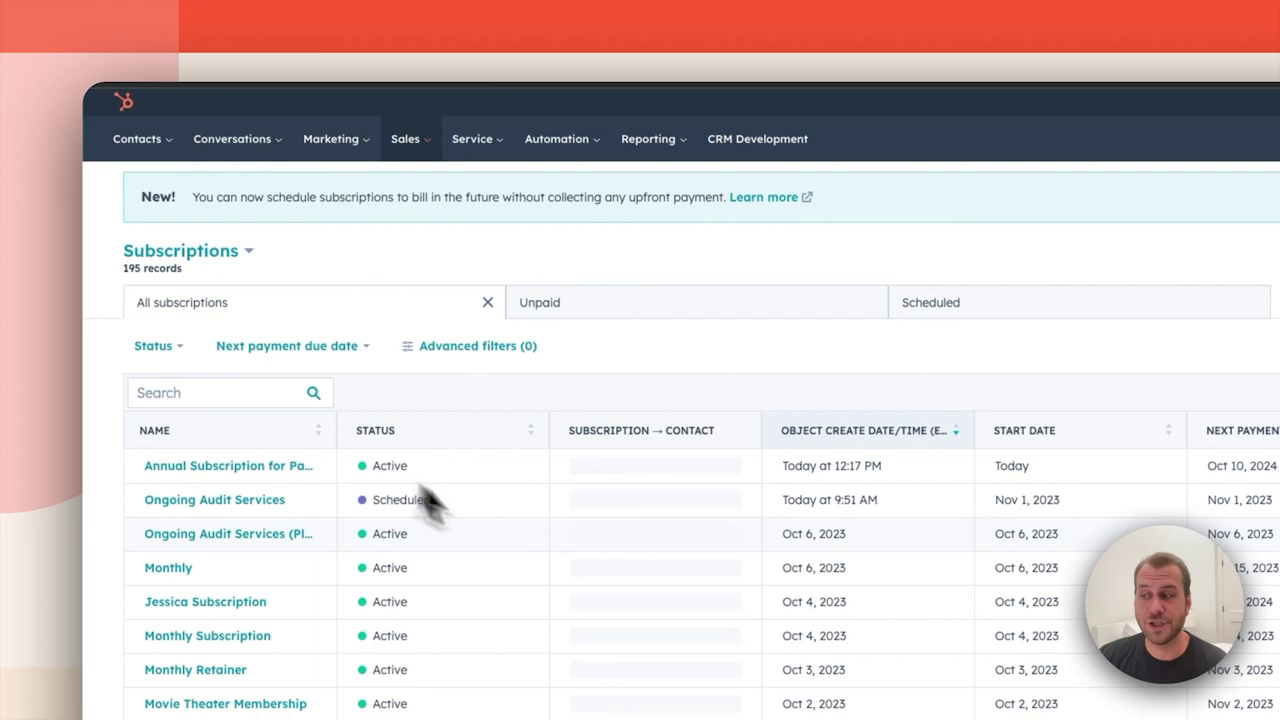
{"action": "scroll", "coordinate": [513, 533], "scroll_direction": "down", "scroll_amount": 10}
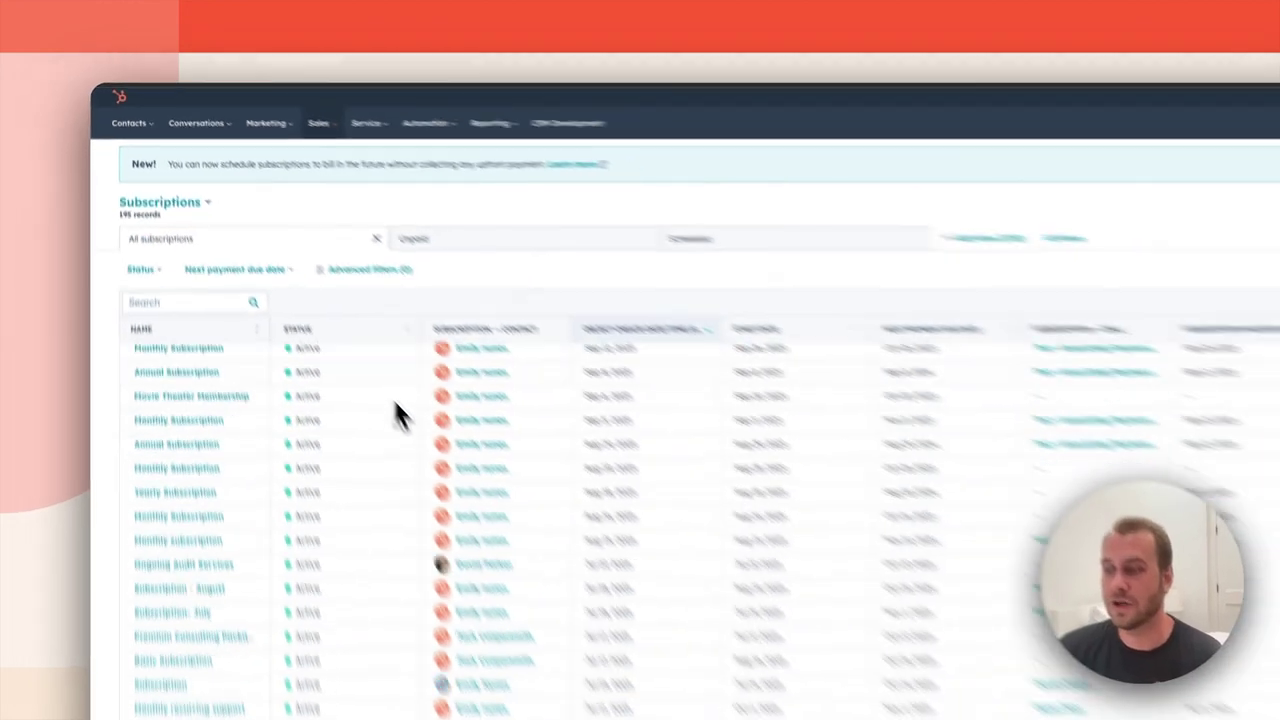
{"action": "scroll", "coordinate": [314, 311], "scroll_direction": "down", "scroll_amount": 10}
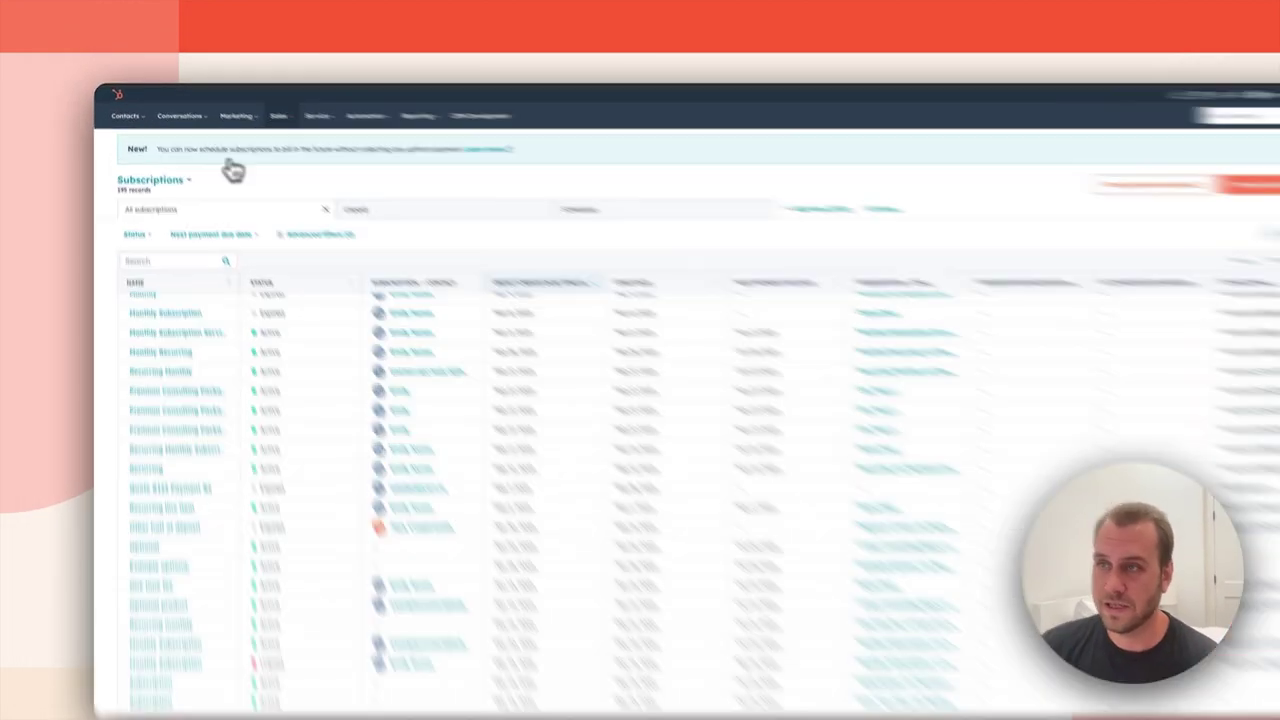
{"action": "left_click", "coordinate": [152, 182]}
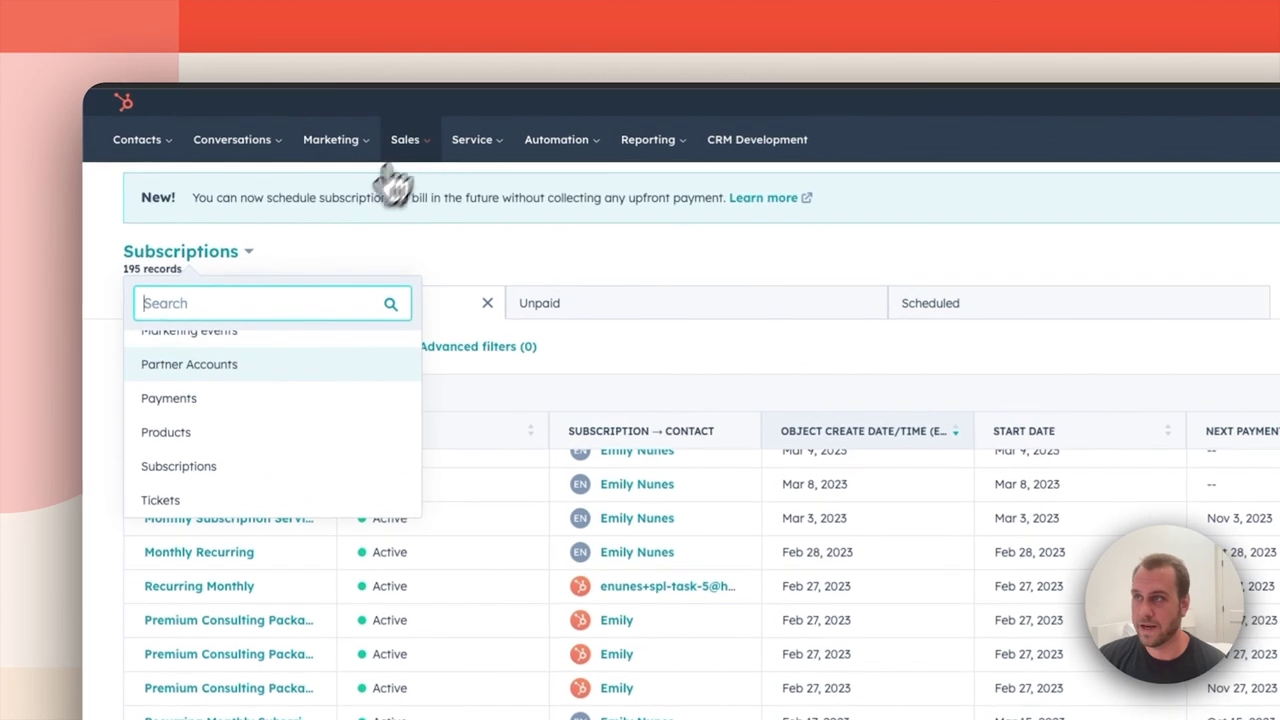
{"action": "left_click", "coordinate": [290, 117]}
{"action": "mouse_move", "coordinate": [454, 490]}
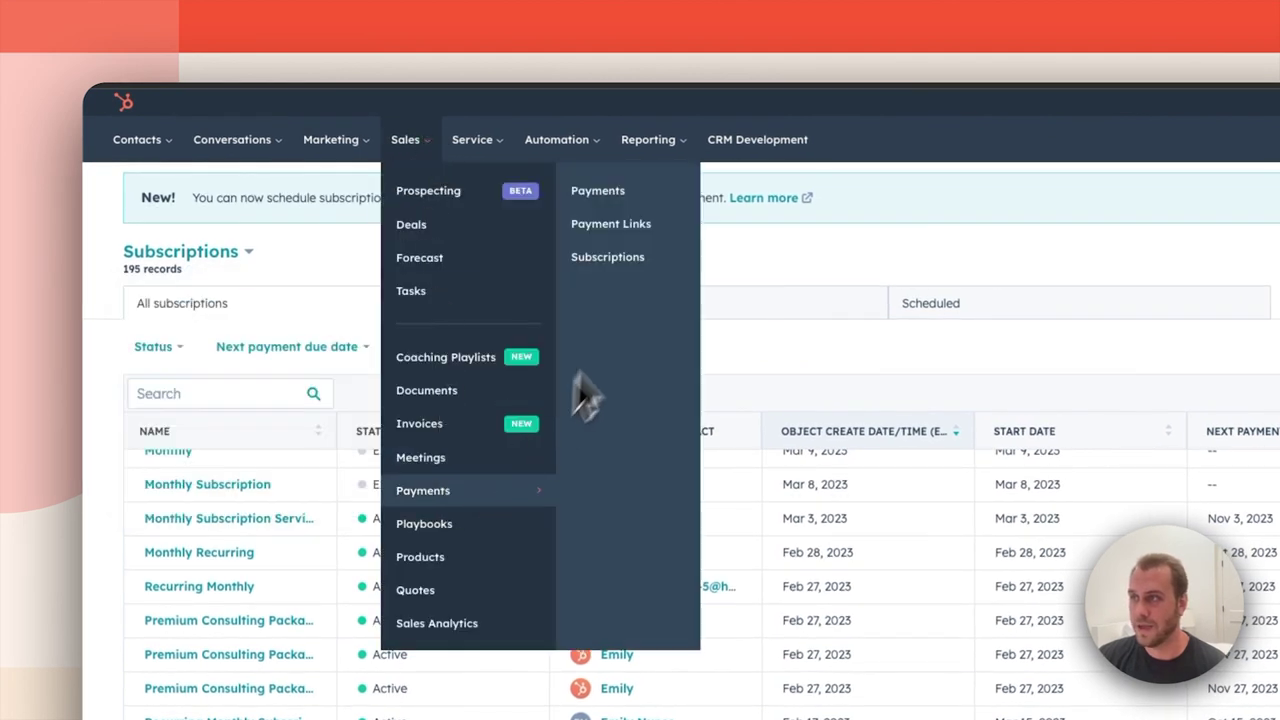
- Find the active Monthly Subscription created Dec 20, 2022 in the list and open its details
{"action": "scroll", "coordinate": [257, 366], "scroll_direction": "down", "scroll_amount": 5}
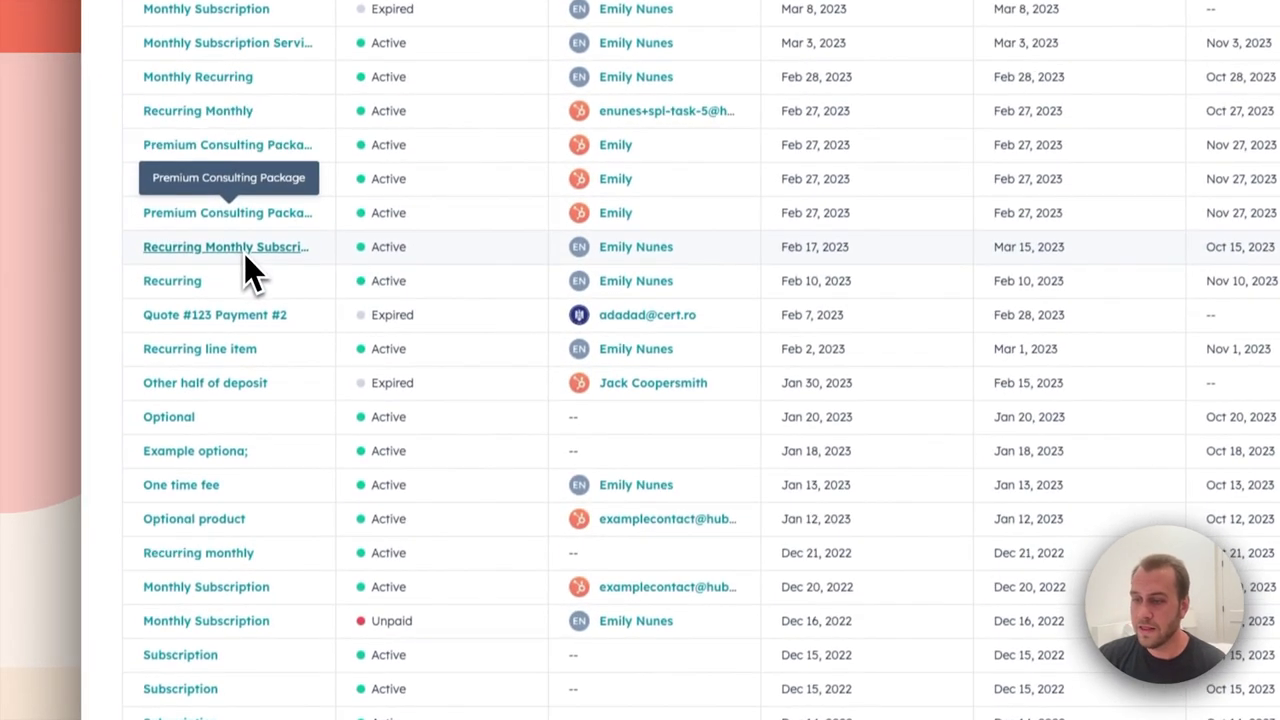
{"action": "scroll", "coordinate": [244, 253], "scroll_direction": "down", "scroll_amount": 2}
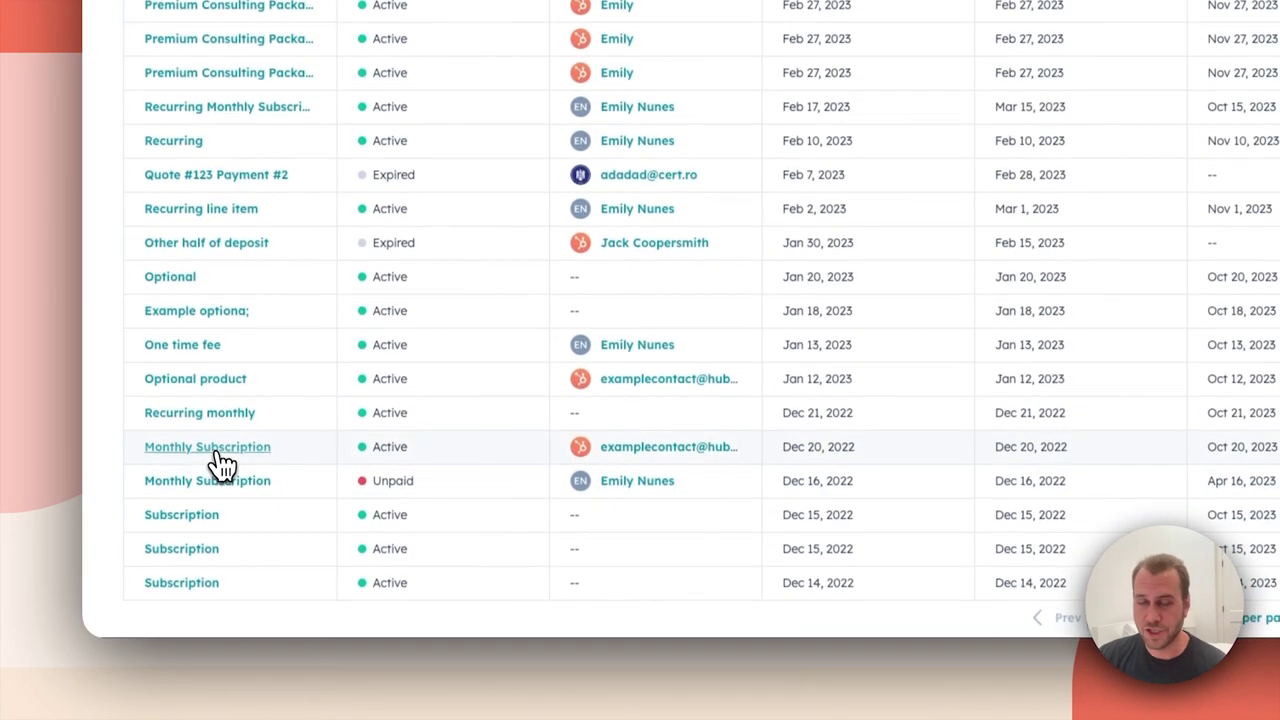
{"action": "left_click", "coordinate": [219, 452]}
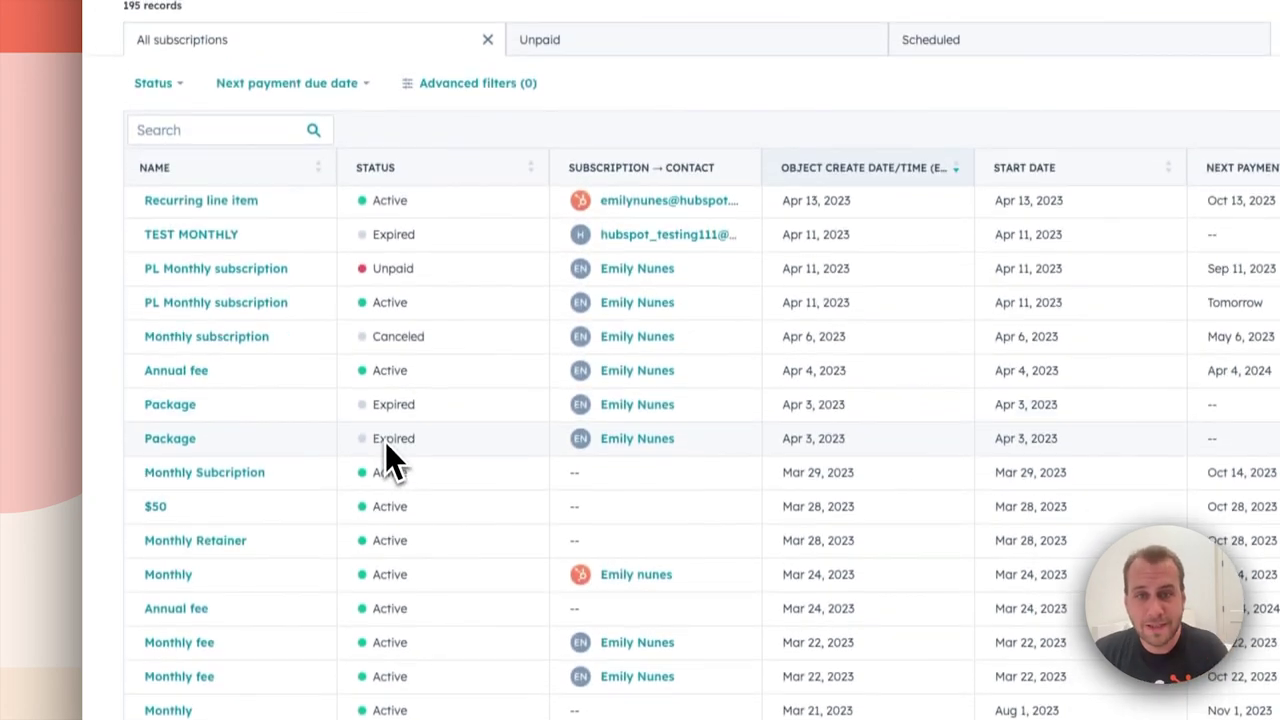
{"action": "scroll", "coordinate": [425, 285], "scroll_direction": "up", "scroll_amount": 7}
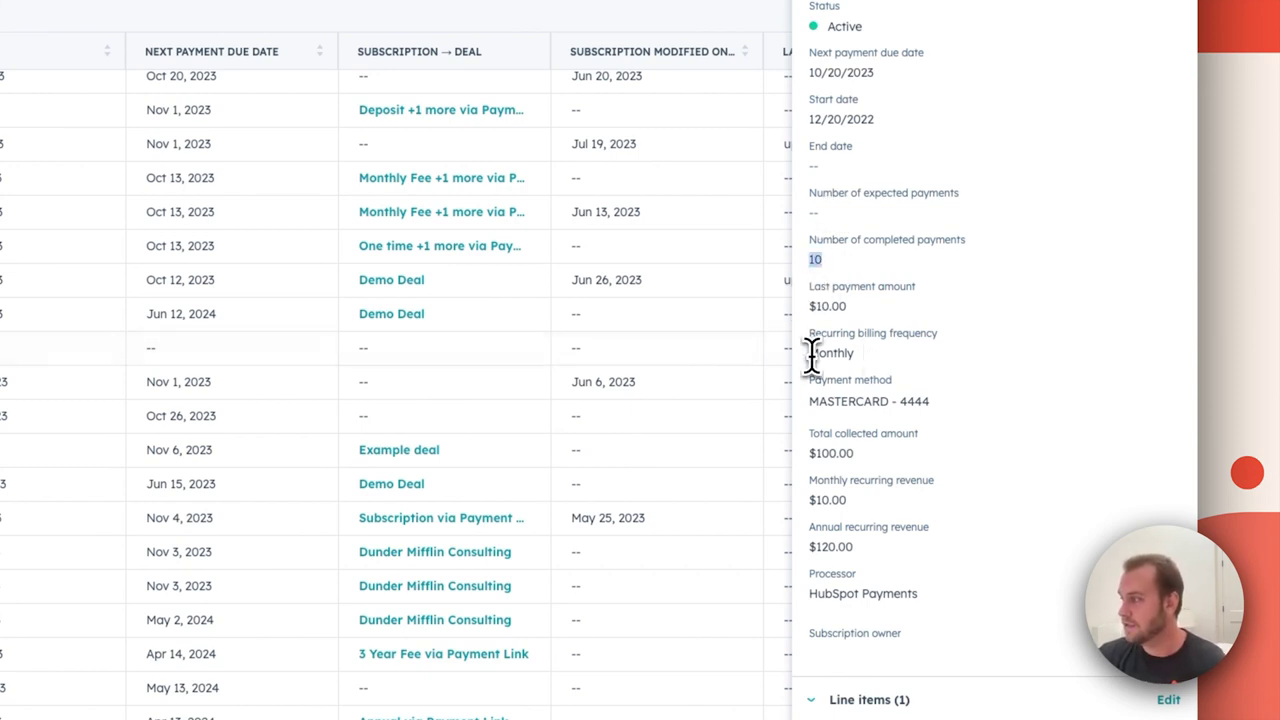
- Examine the subscription's recurring billing frequency, line items, associated deal and payment history
{"action": "left_click_drag", "start_coordinate": [811, 354], "coordinate": [900, 356]}
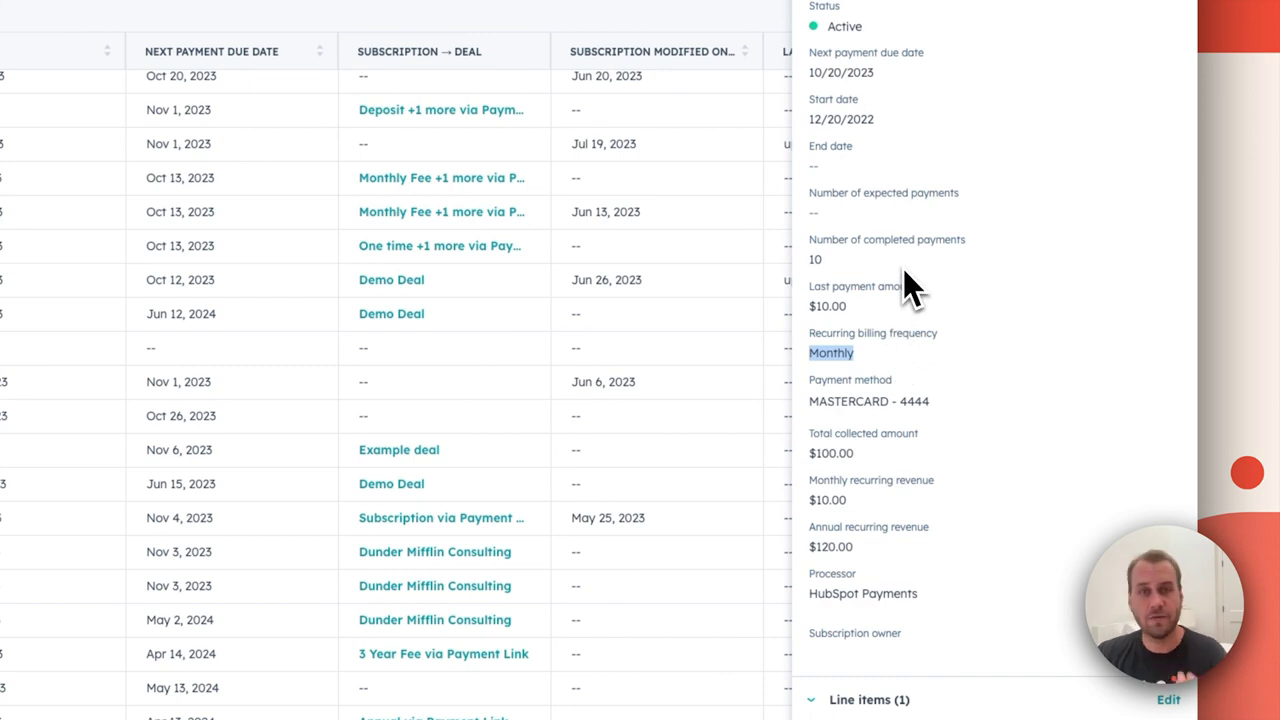
{"action": "scroll", "coordinate": [910, 280], "scroll_direction": "down", "scroll_amount": 10}
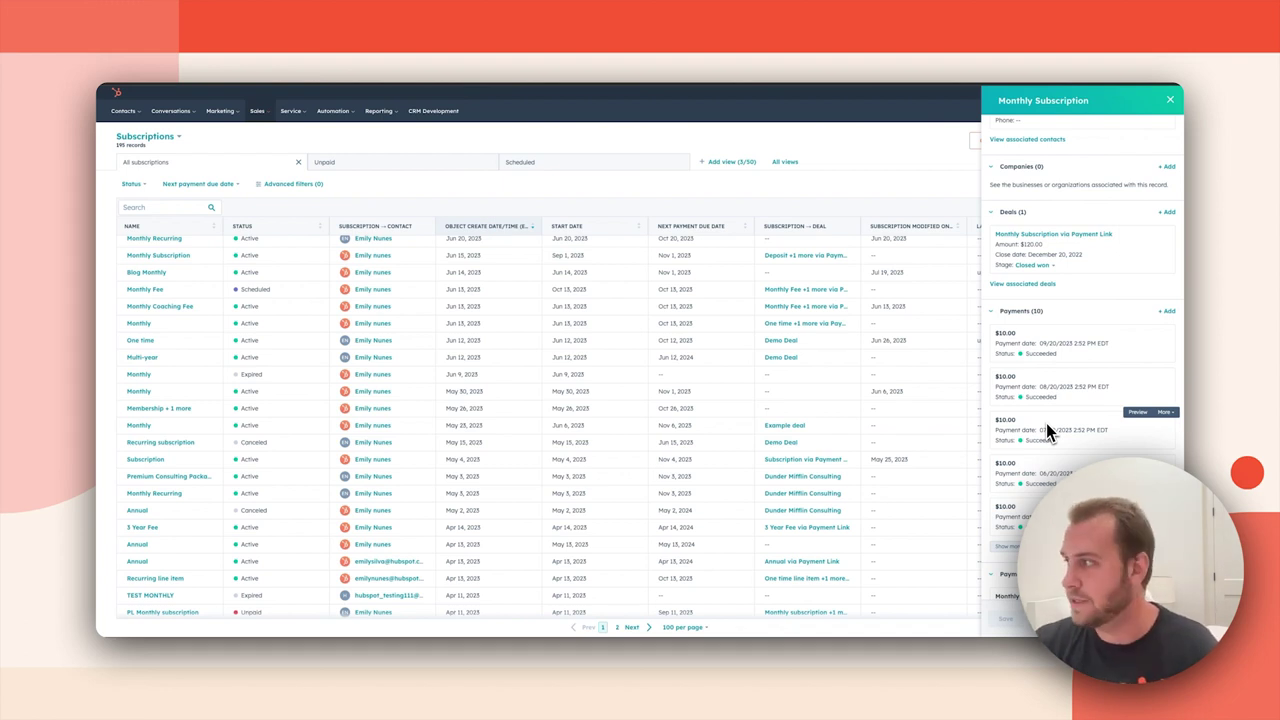
{"action": "scroll", "coordinate": [1046, 285], "scroll_direction": "up", "scroll_amount": 5}
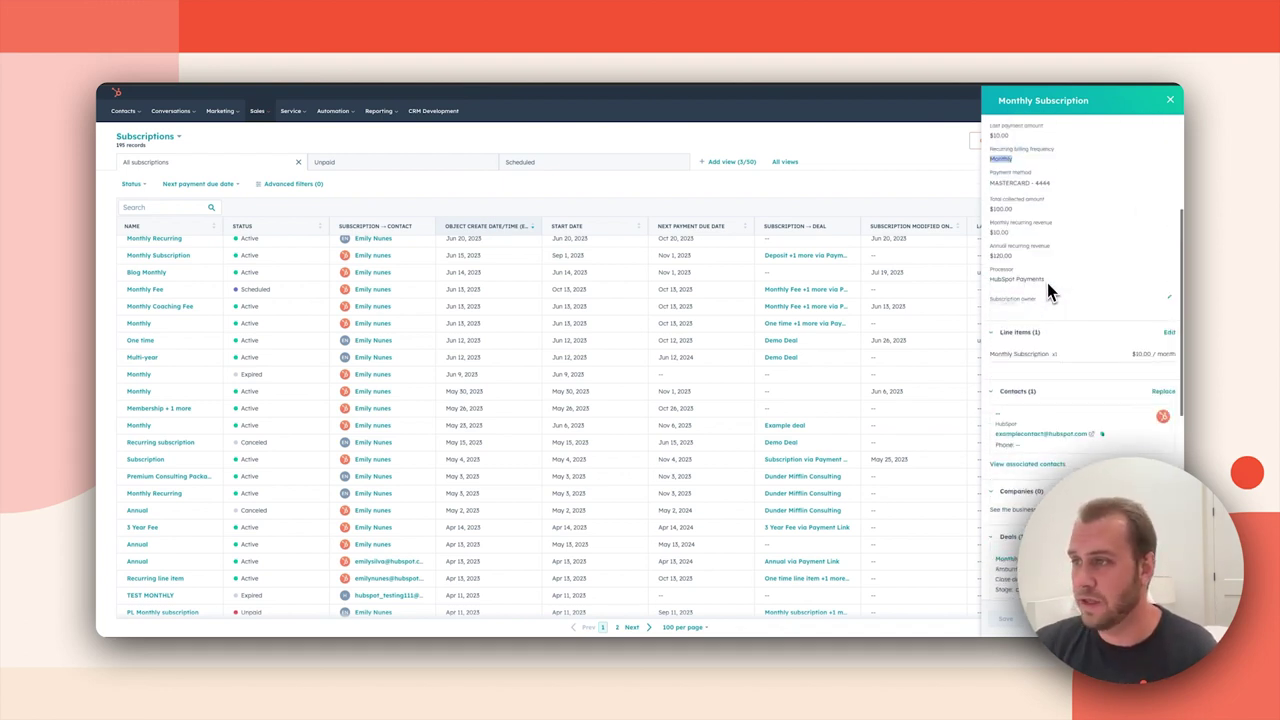
{"action": "scroll", "coordinate": [1046, 285], "scroll_direction": "up", "scroll_amount": 5}
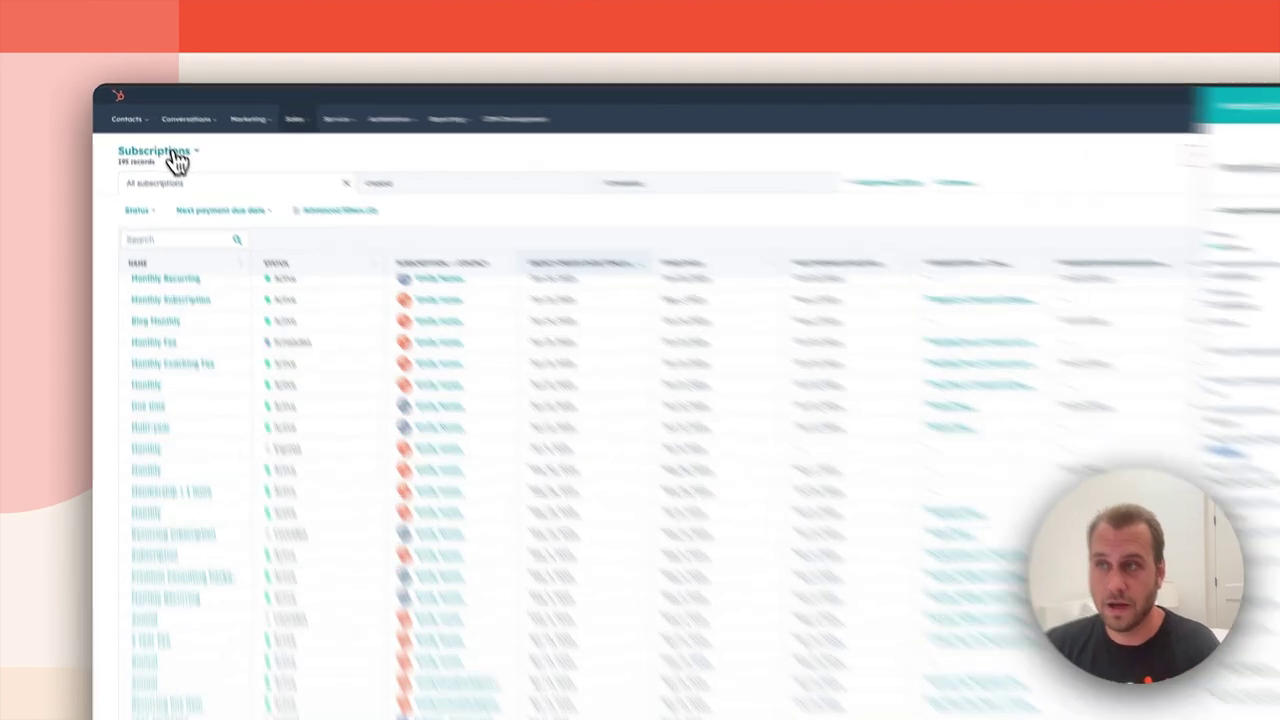
- Switch from subscriptions to the Invoices list
{"action": "left_click", "coordinate": [175, 160]}
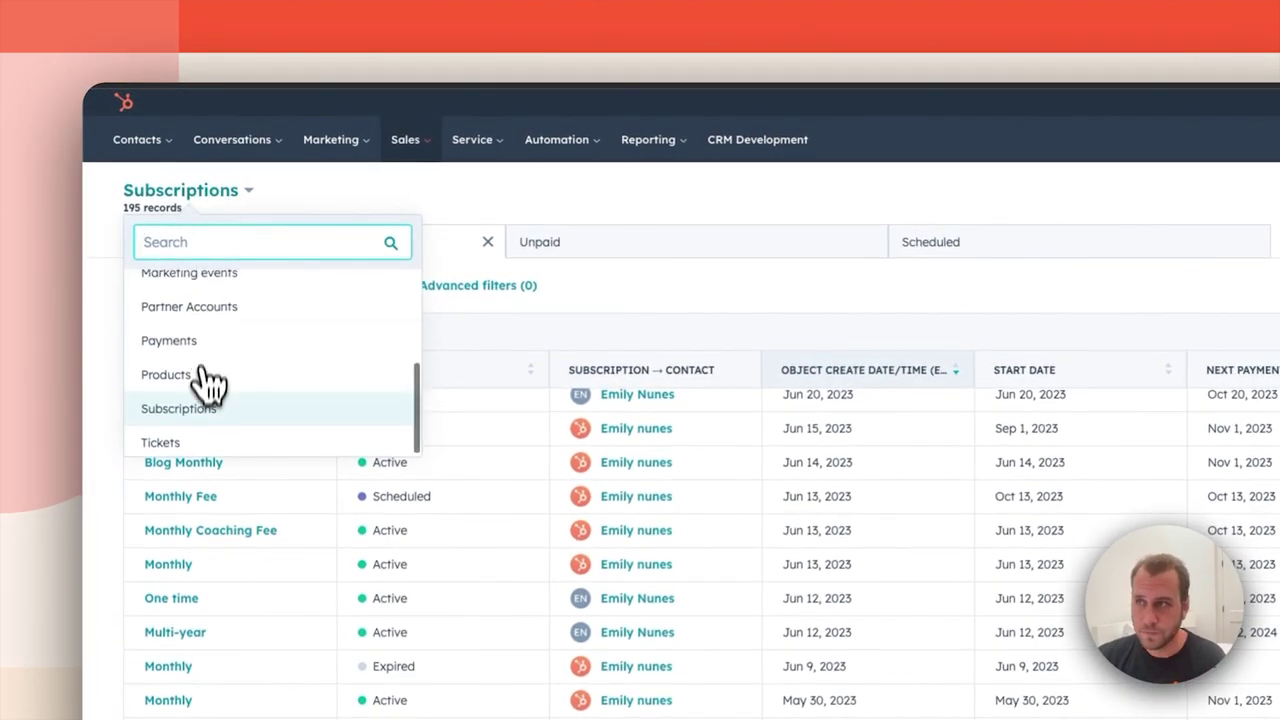
{"action": "scroll", "coordinate": [205, 380], "scroll_direction": "up", "scroll_amount": 3}
{"action": "left_click", "coordinate": [203, 320]}
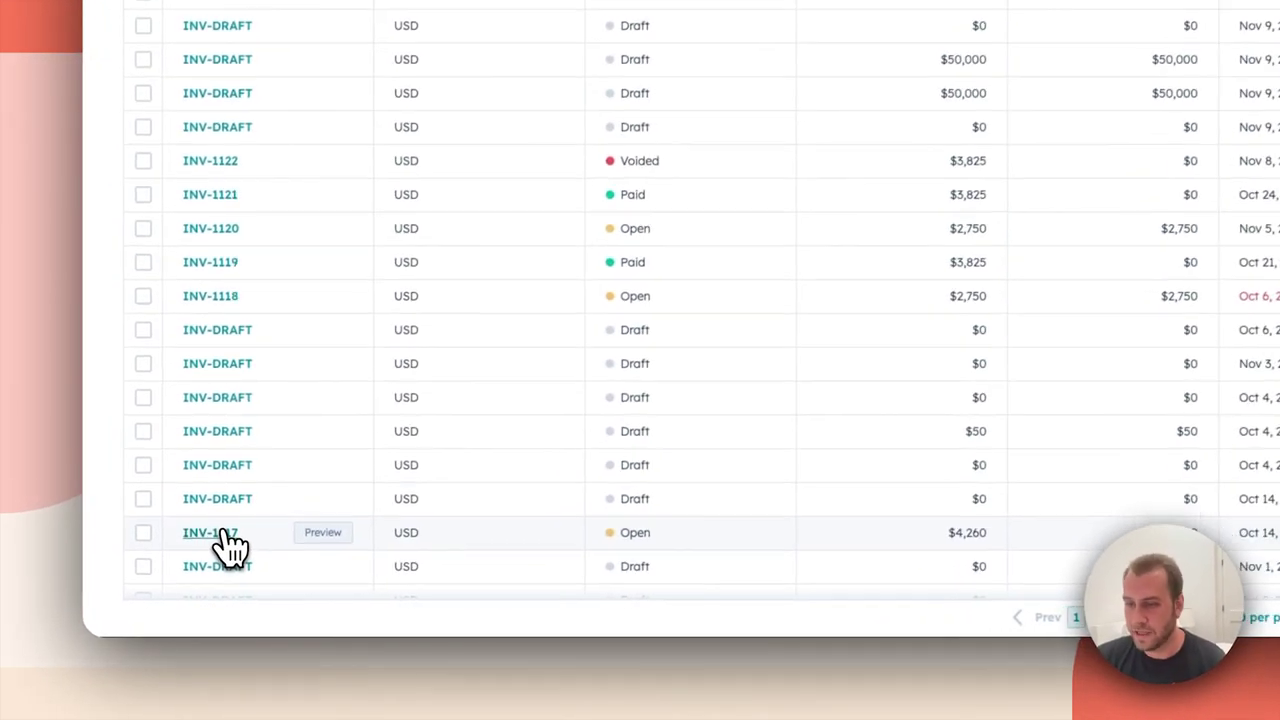
- Open invoice INV-1117 and review its invoice details, associated contacts, companies and payments
{"action": "left_click", "coordinate": [166, 584]}
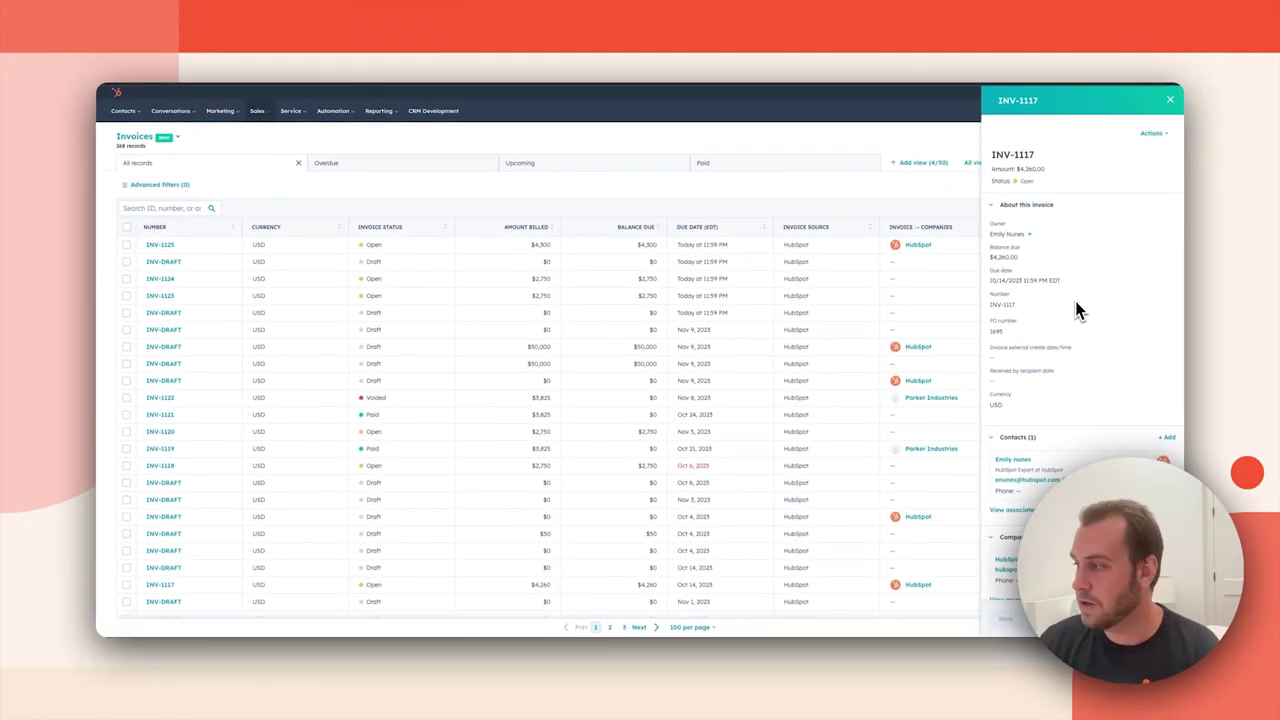
{"action": "scroll", "coordinate": [1050, 322], "scroll_direction": "down", "scroll_amount": 5}
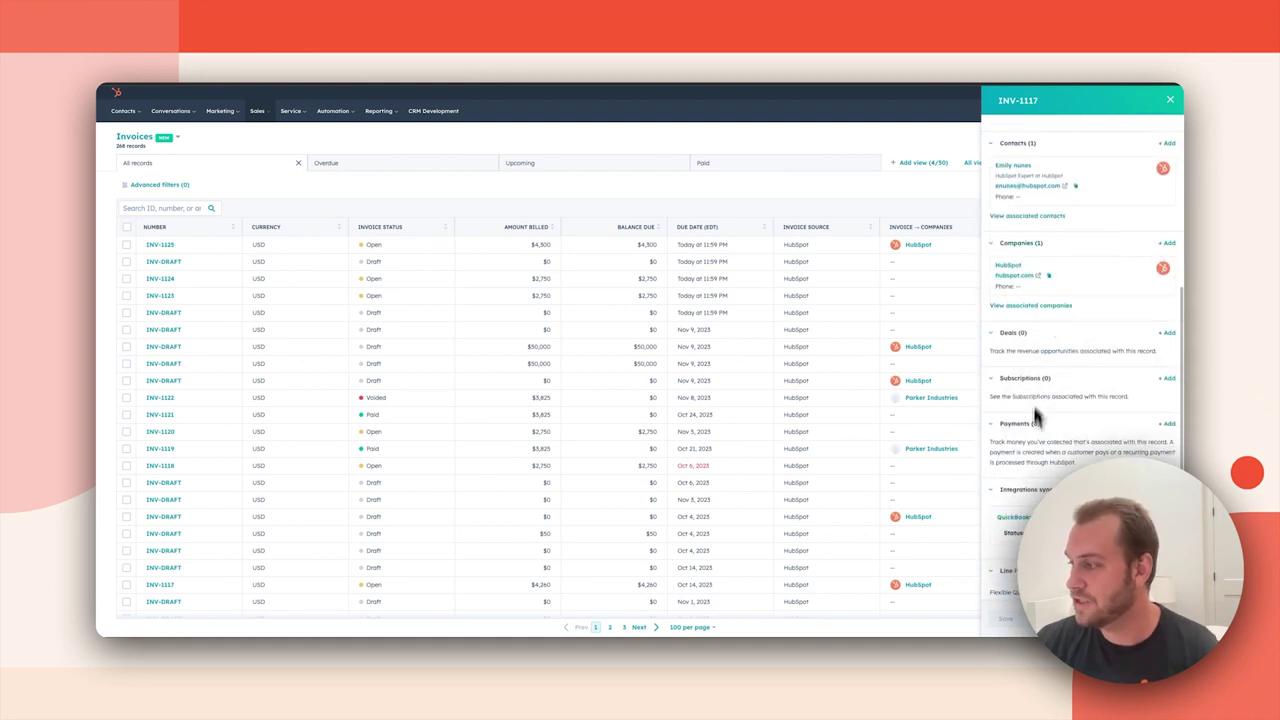
{"action": "scroll", "coordinate": [1031, 446], "scroll_direction": "up", "scroll_amount": 6}
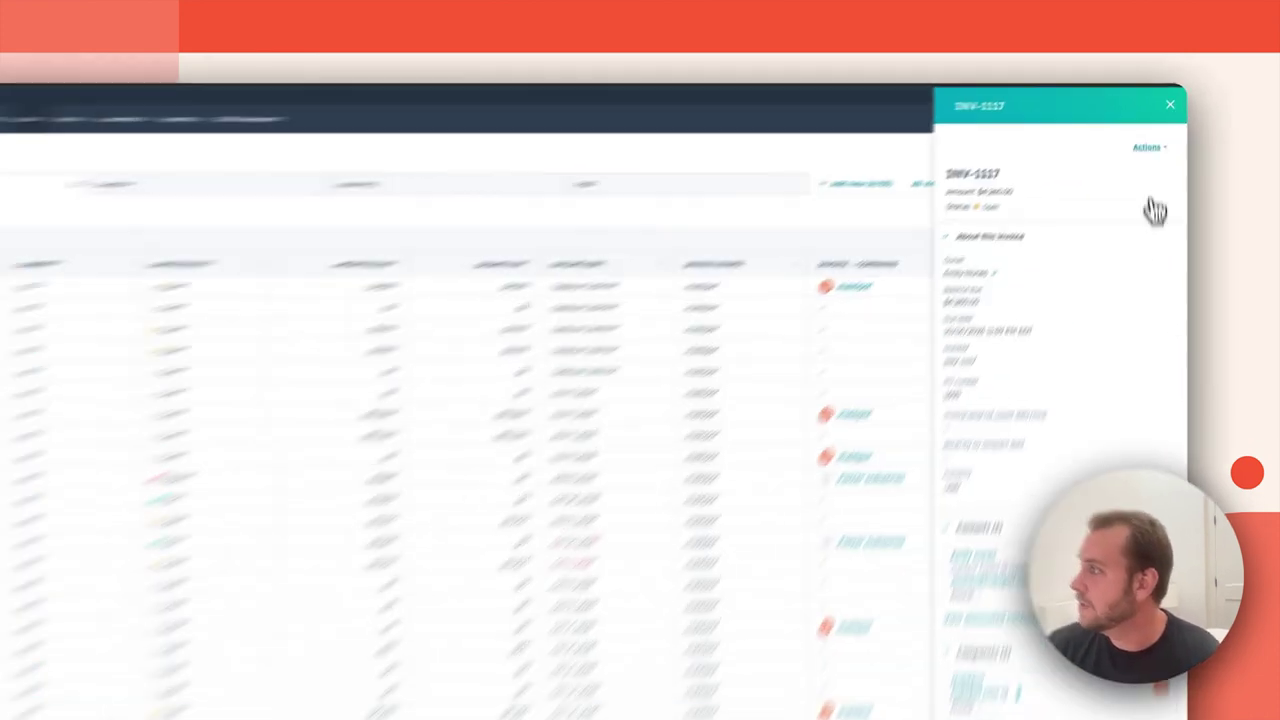
- Bring up the mark-as-paid confirmation for invoice INV-1117 and dismiss it
{"action": "left_click", "coordinate": [1151, 133]}
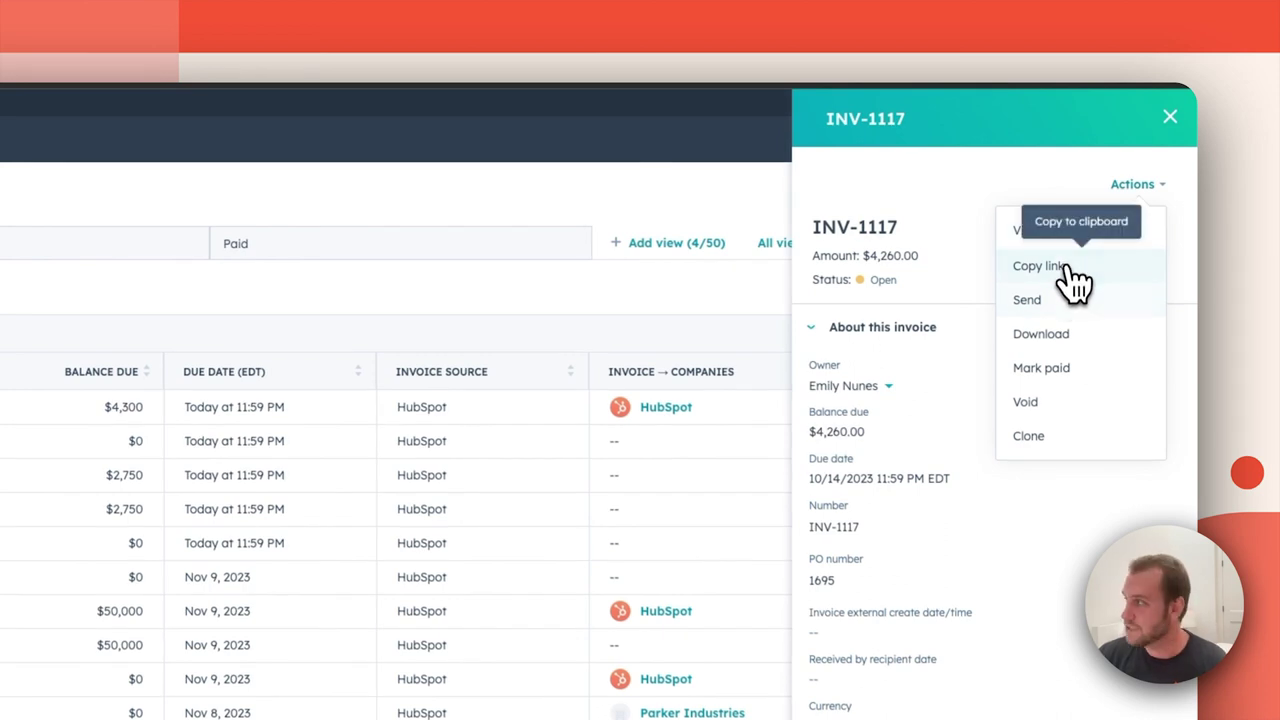
{"action": "left_click", "coordinate": [1041, 370]}
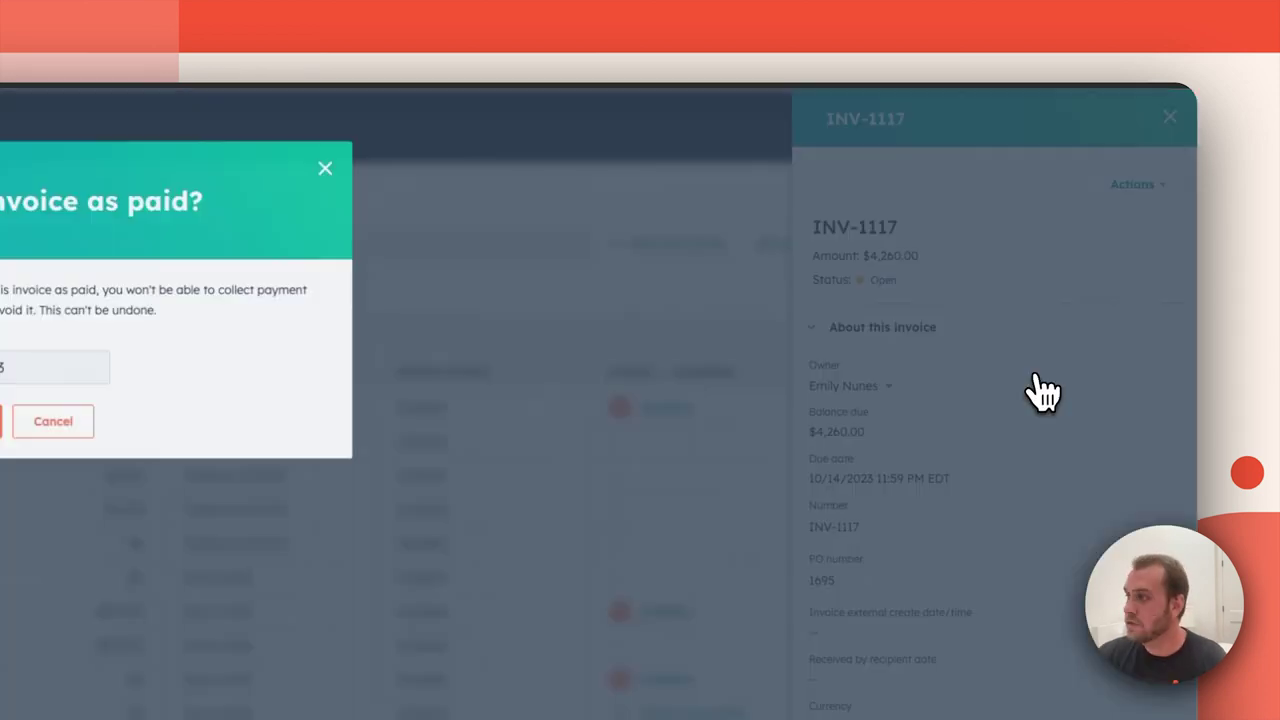
{"action": "left_click", "coordinate": [520, 345]}
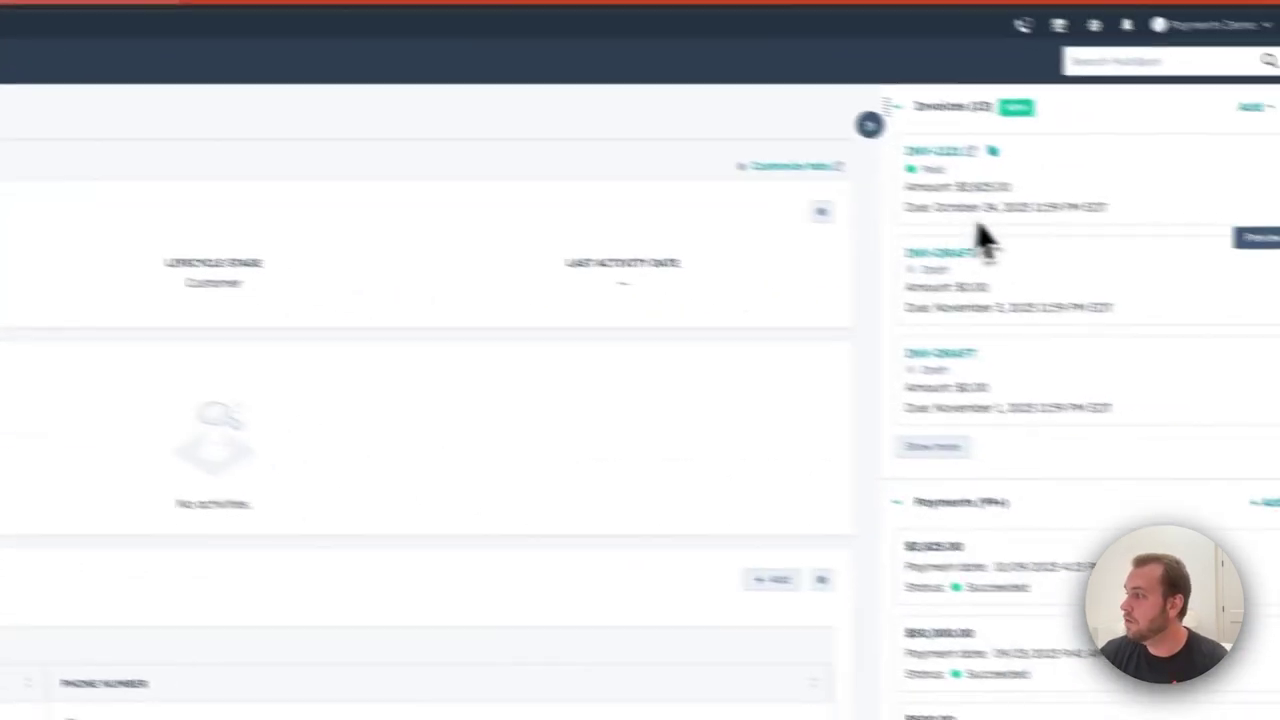
- Review the invoices, payments and subscriptions associated with the contact record
{"action": "scroll", "coordinate": [907, 290], "scroll_direction": "down", "scroll_amount": 3}
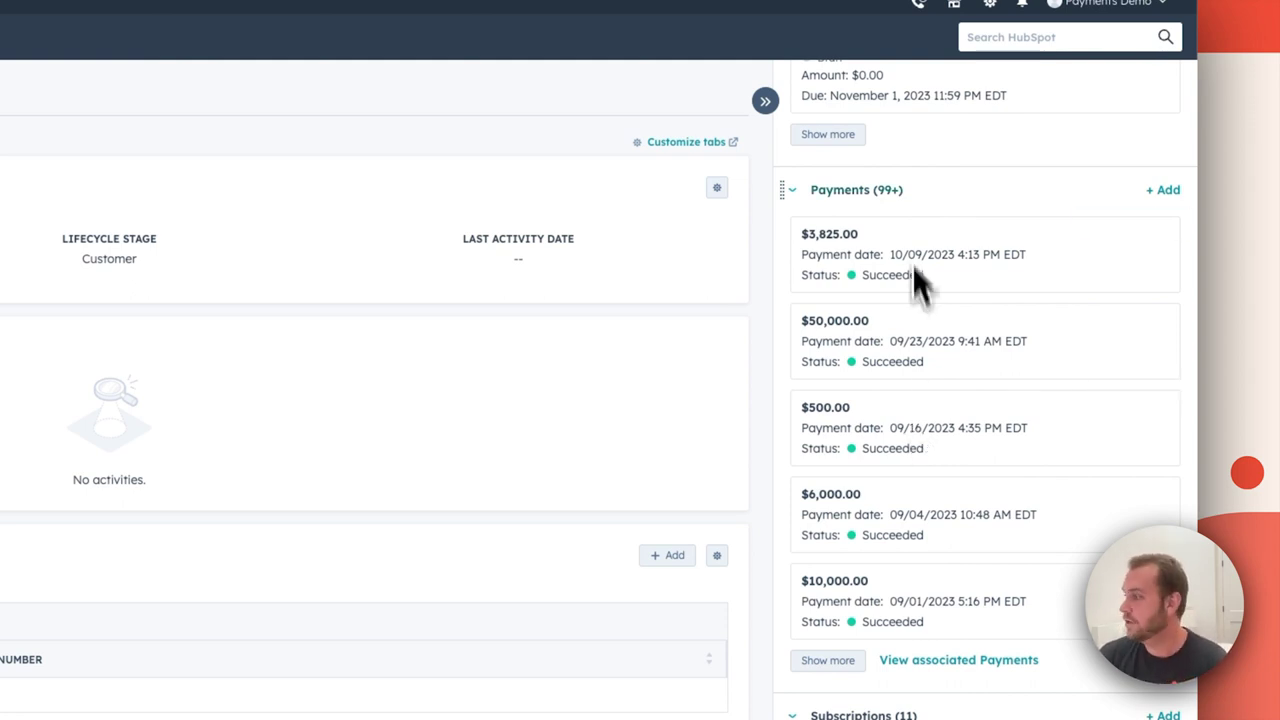
{"action": "scroll", "coordinate": [909, 223], "scroll_direction": "down", "scroll_amount": 4}
{"action": "scroll", "coordinate": [924, 490], "scroll_direction": "up", "scroll_amount": 5}
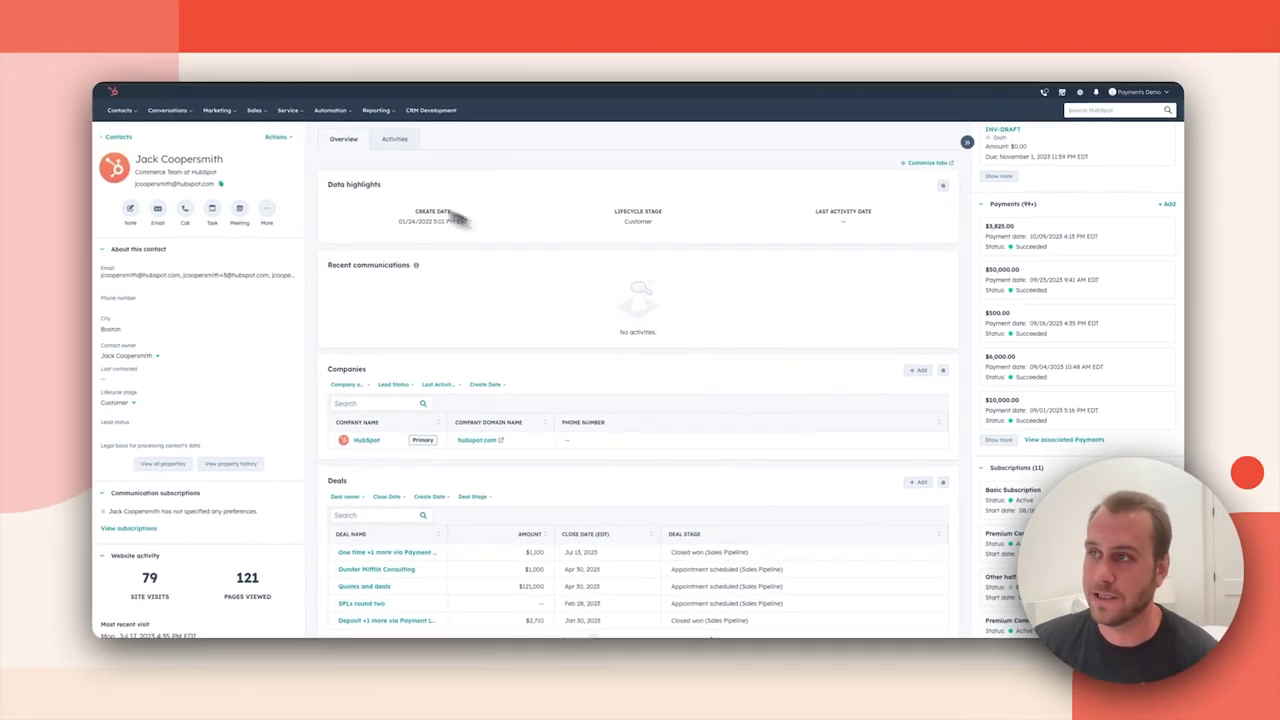
- Go to the Workflows list and start creating a workflow from scratch
{"action": "left_click", "coordinate": [332, 110]}
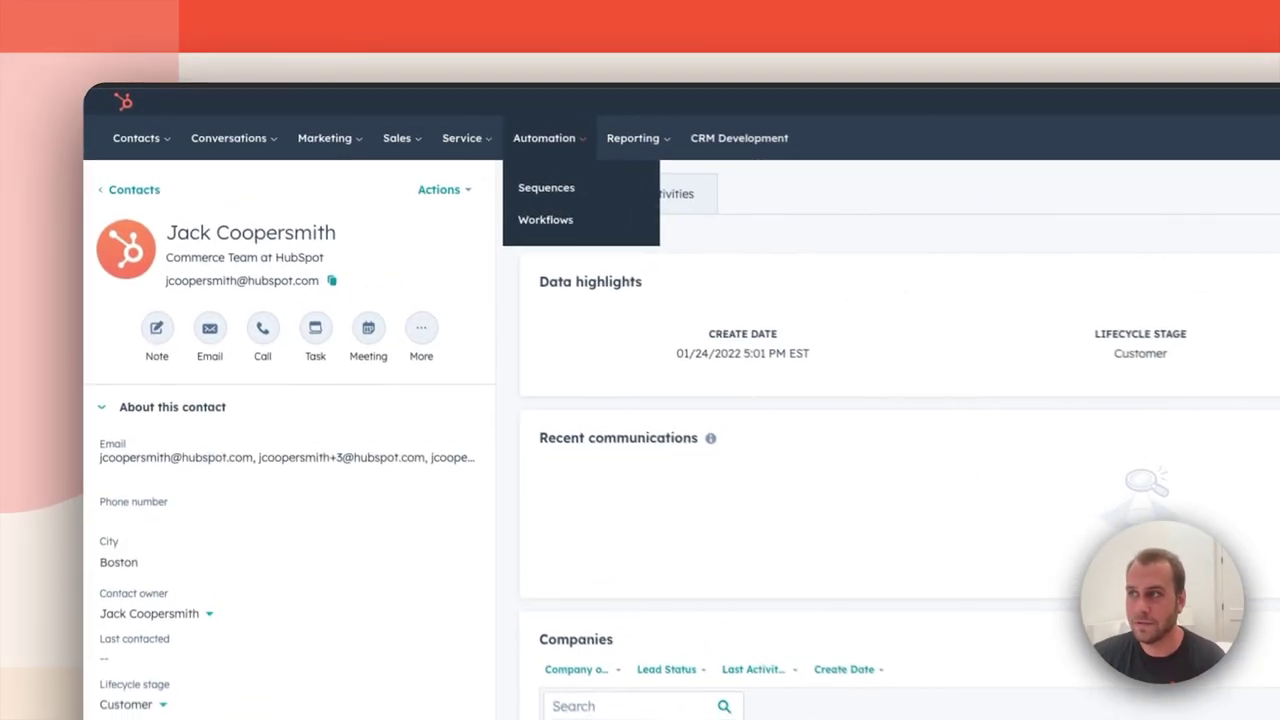
{"action": "left_click", "coordinate": [545, 219]}
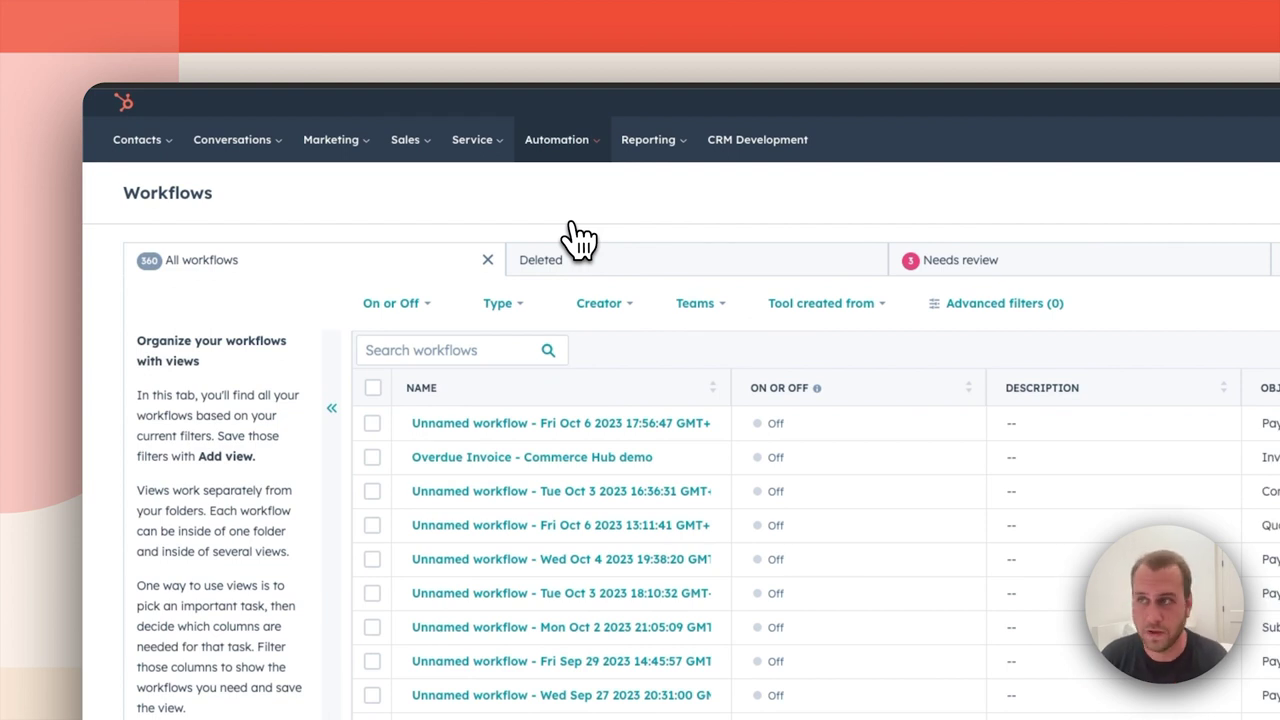
{"action": "left_click", "coordinate": [1135, 196]}
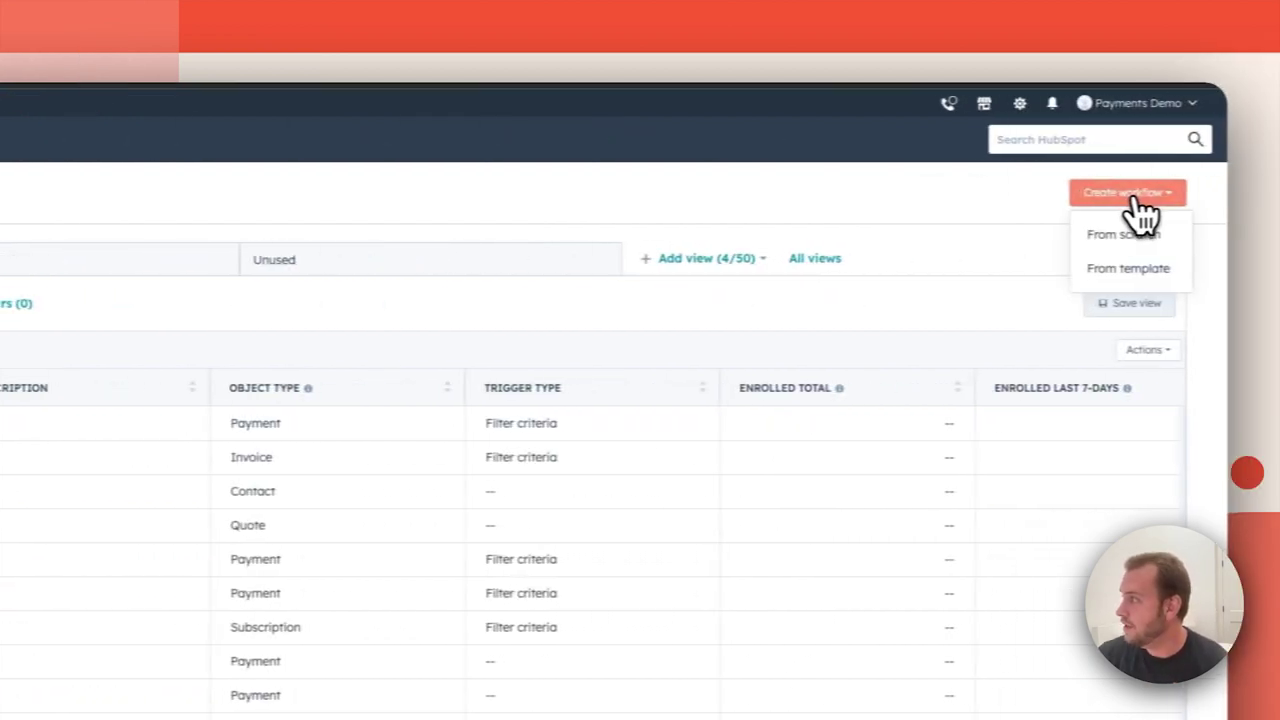
{"action": "left_click", "coordinate": [1085, 236]}
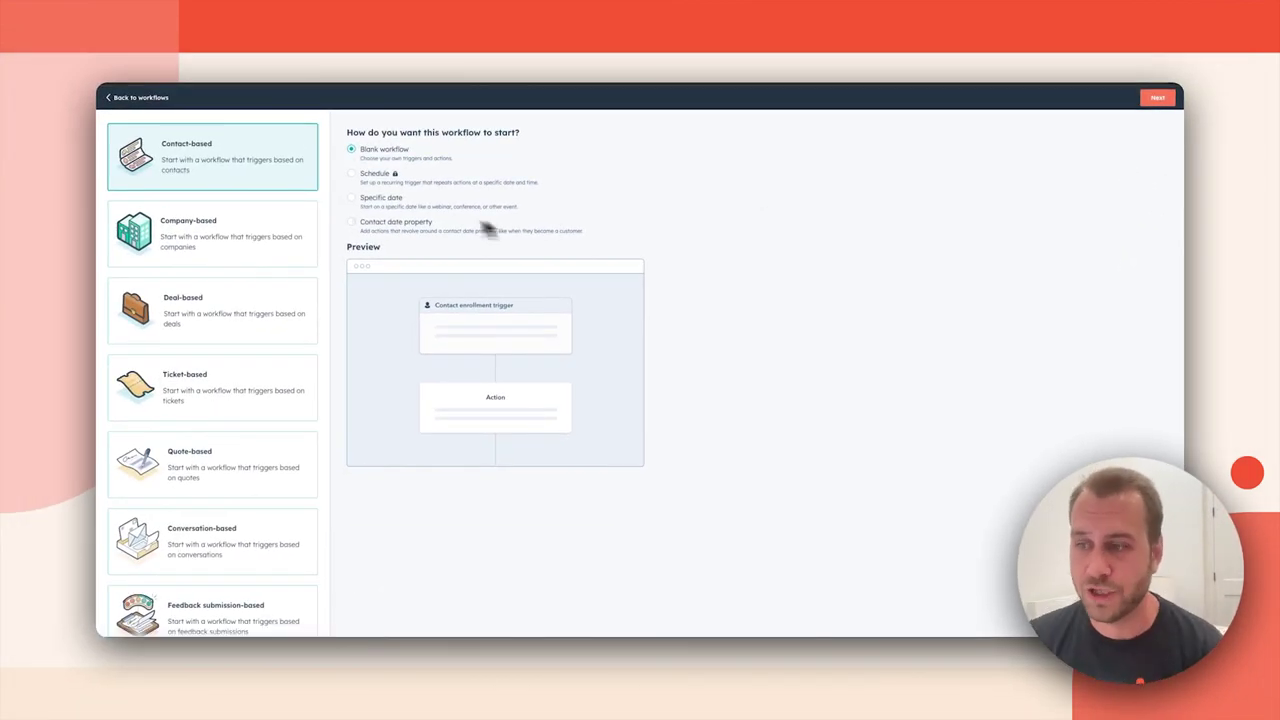
- Preview the subscription-based, payment-based and invoice-based workflow types, and return to the workflows list without creating one
{"action": "scroll", "coordinate": [230, 222], "scroll_direction": "down", "scroll_amount": 5}
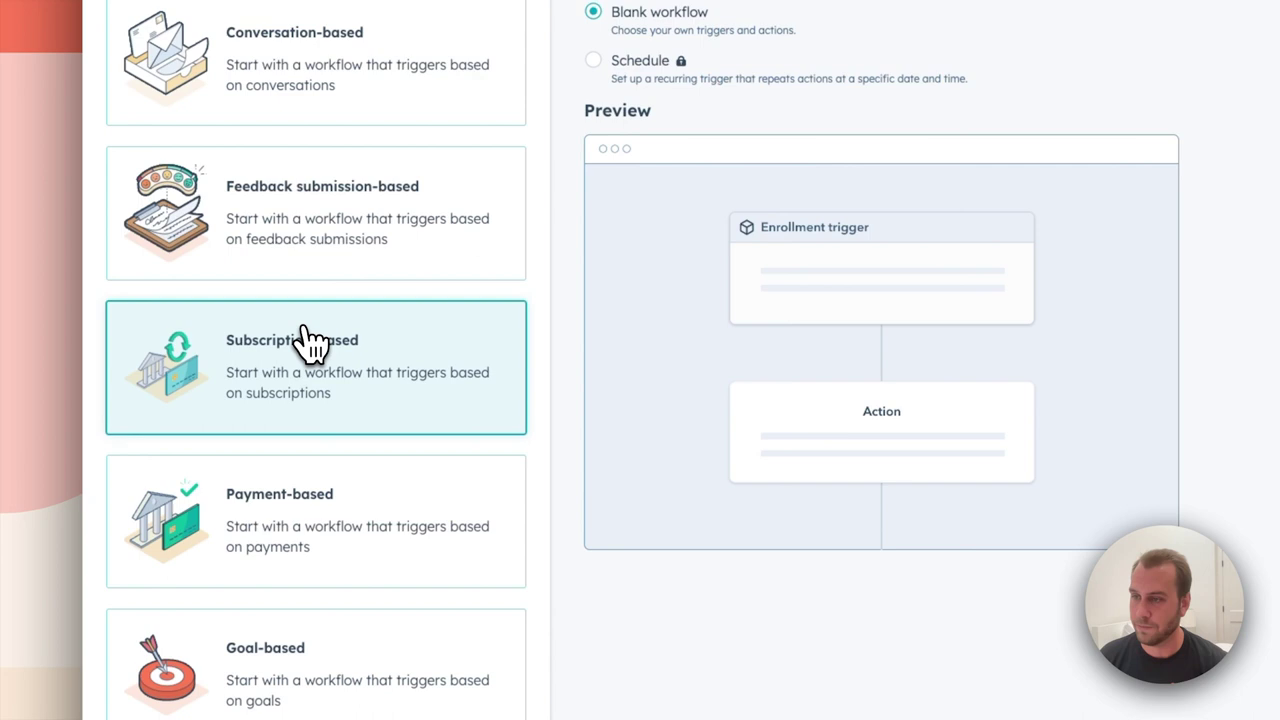
{"action": "left_click", "coordinate": [337, 487]}
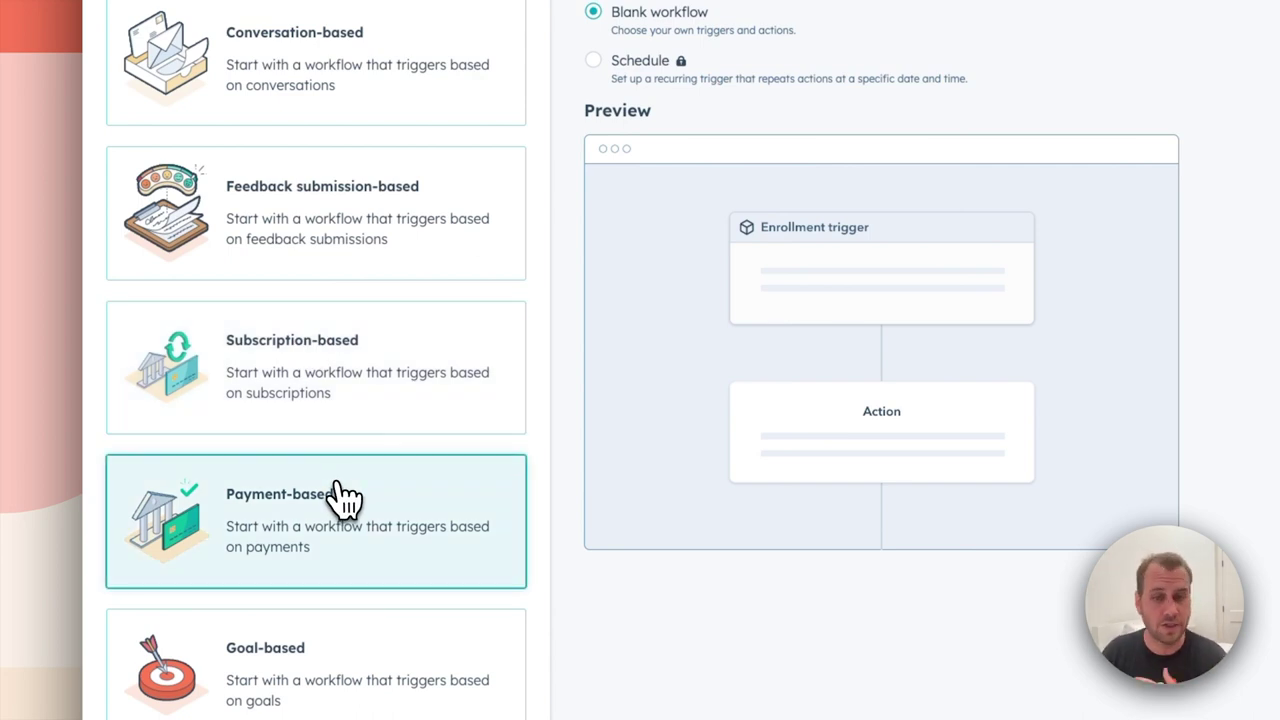
{"action": "scroll", "coordinate": [337, 485], "scroll_direction": "down", "scroll_amount": 5}
{"action": "left_click", "coordinate": [322, 435]}
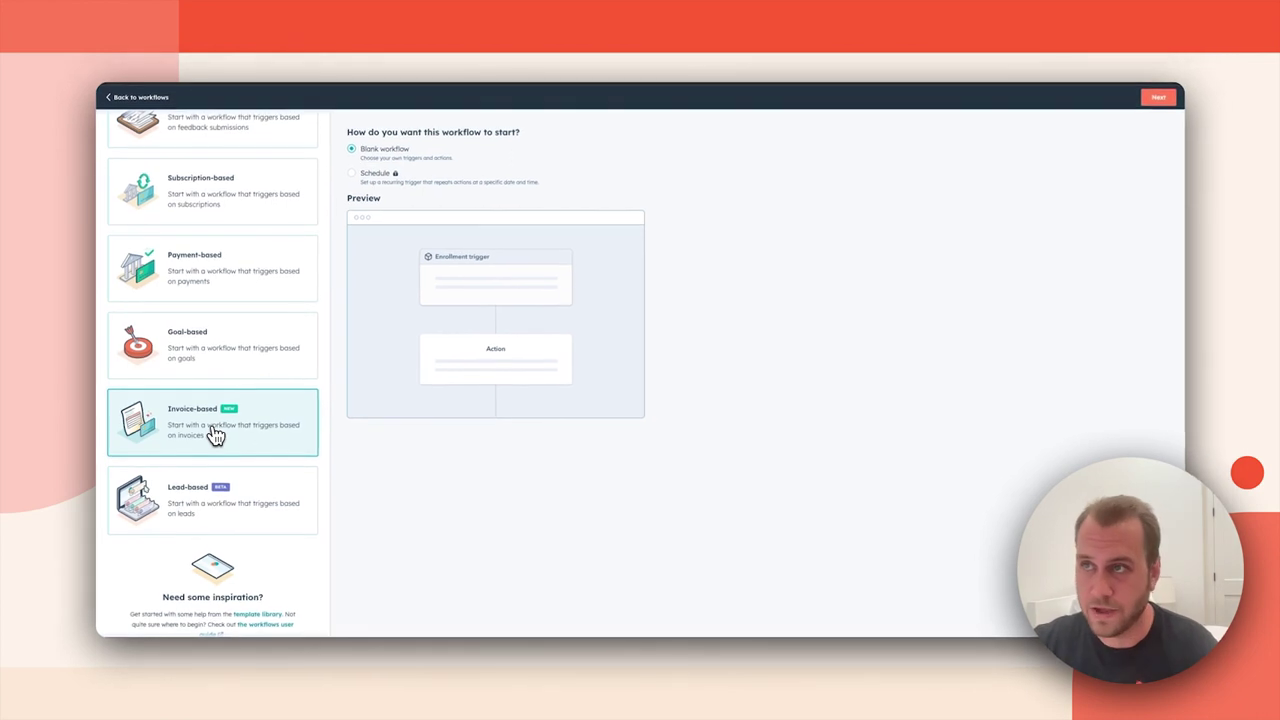
{"action": "left_click", "coordinate": [140, 97]}
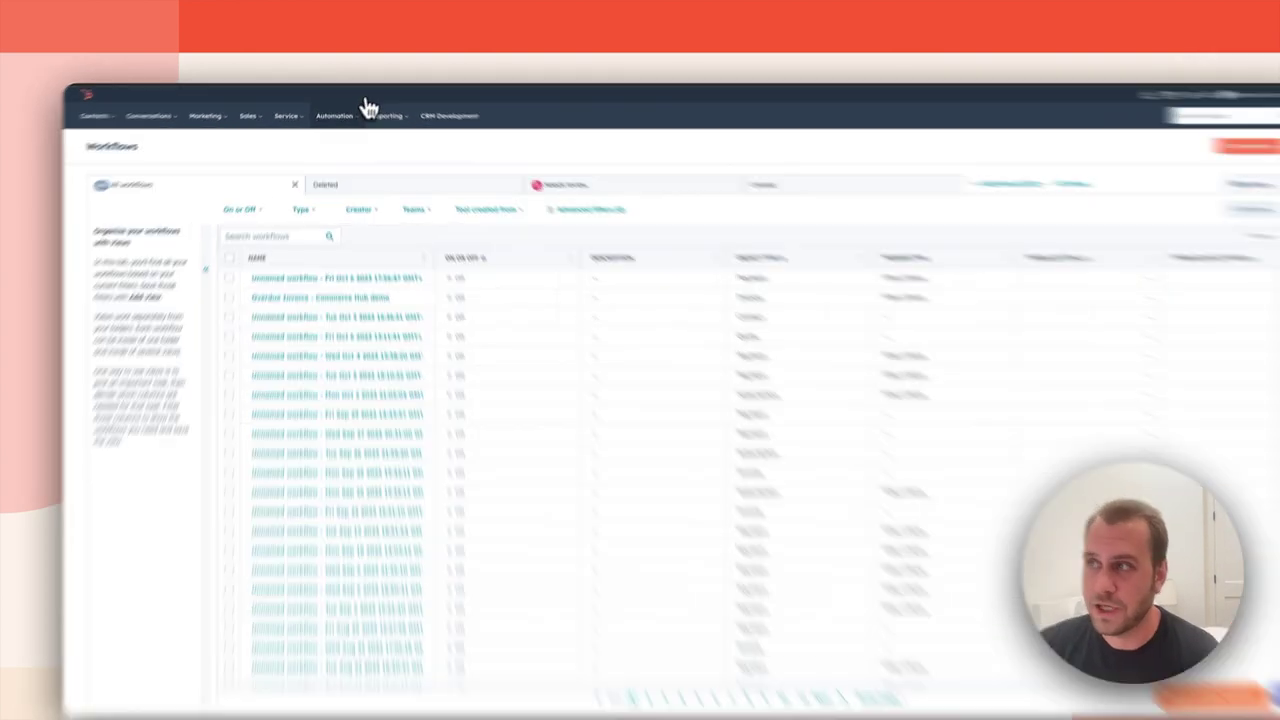
- Go to the Reports list and start a new report with the Custom Report Builder
{"action": "left_click", "coordinate": [380, 111]}
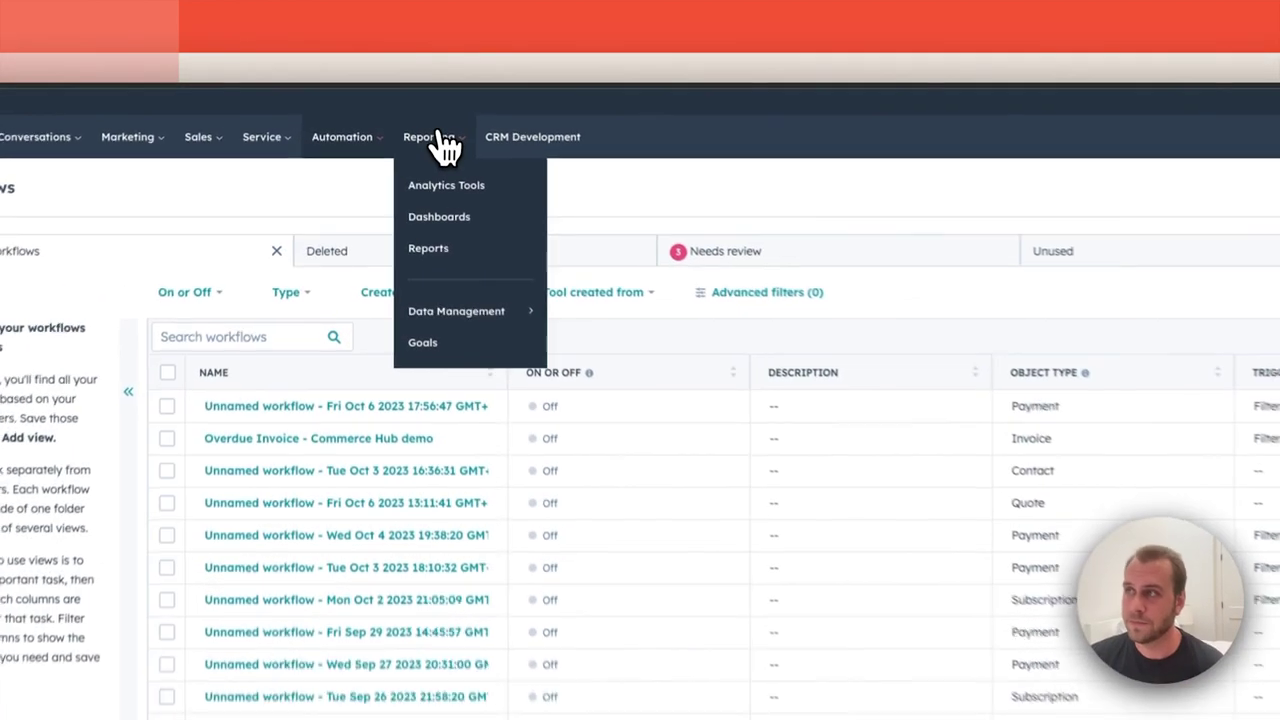
{"action": "left_click", "coordinate": [447, 258]}
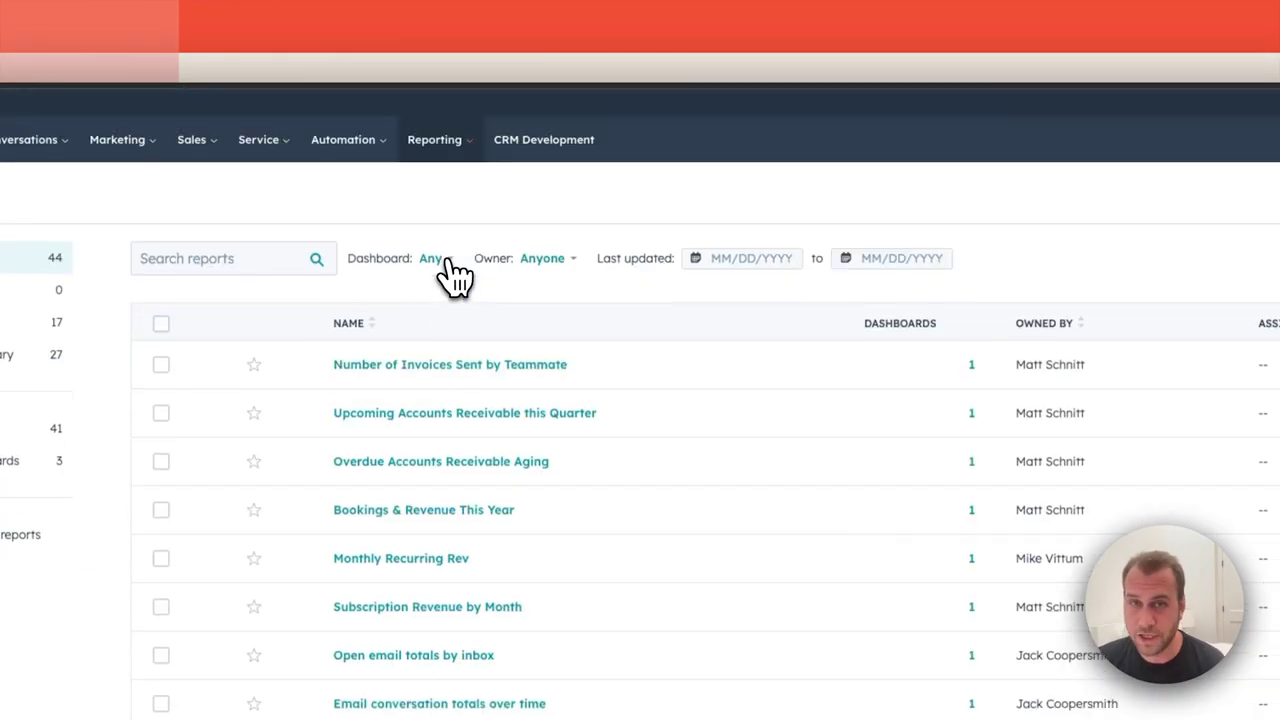
{"action": "left_click", "coordinate": [1135, 200]}
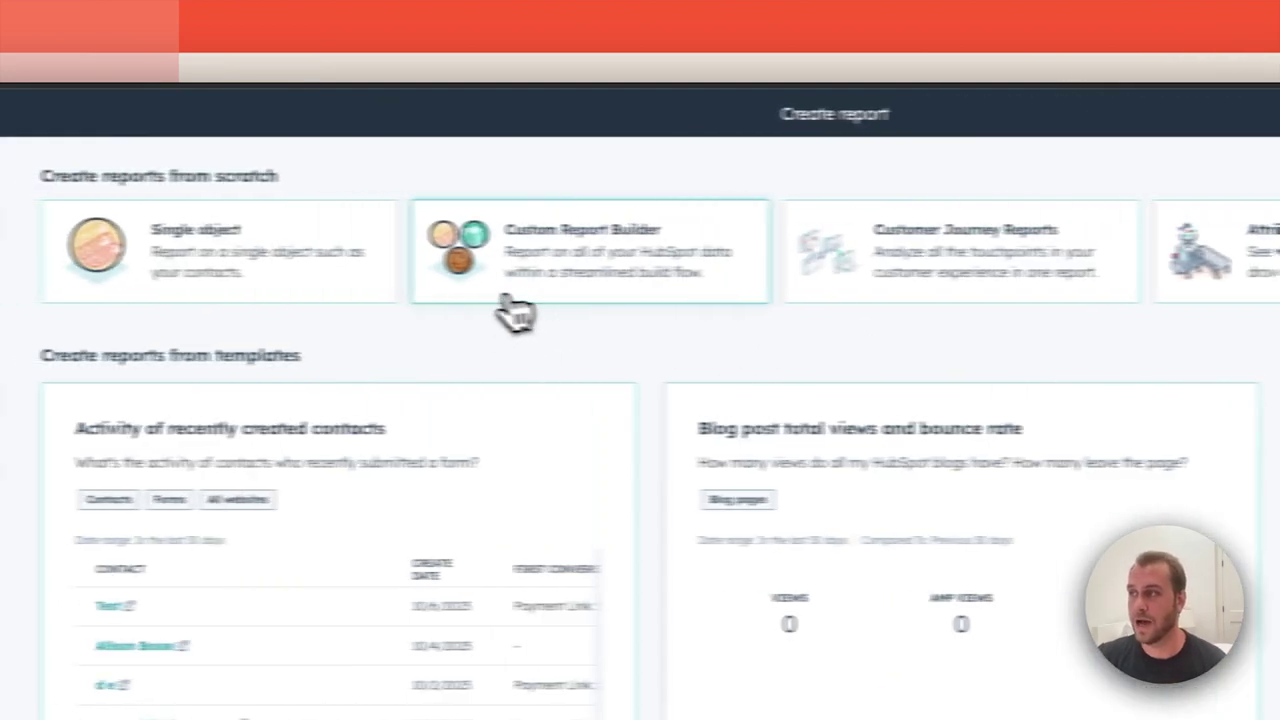
{"action": "left_click", "coordinate": [587, 291]}
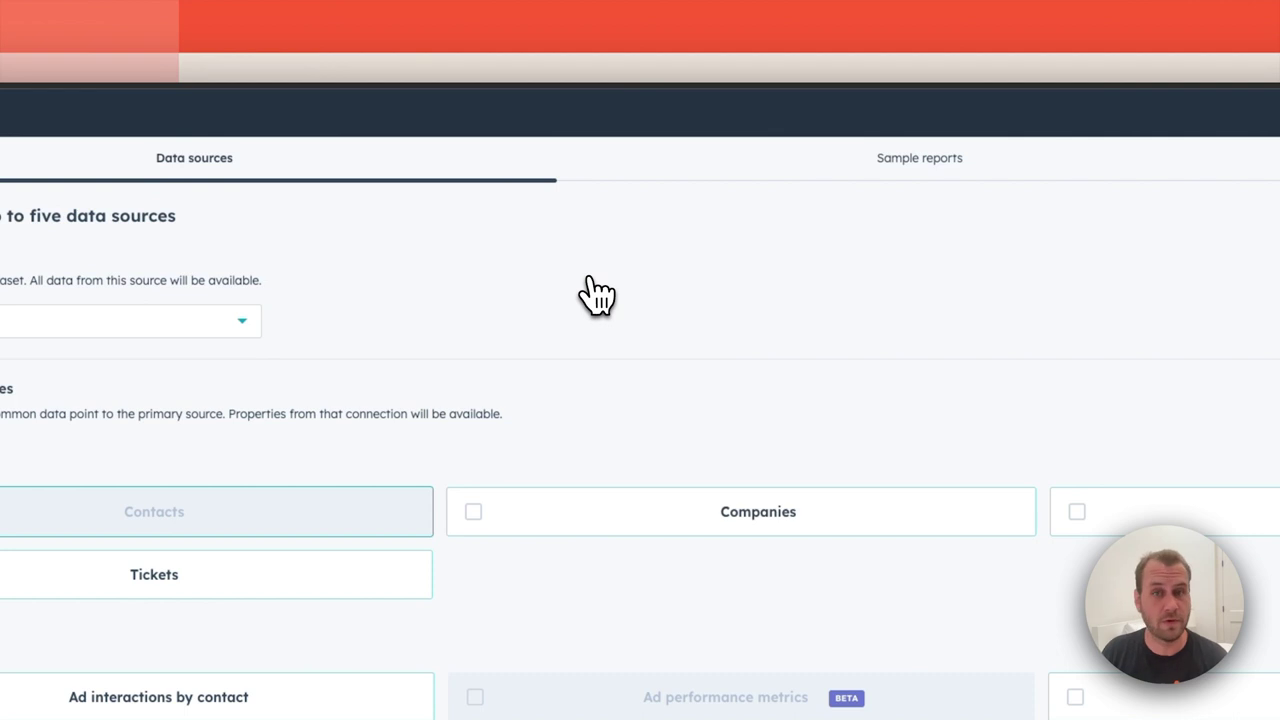
- Add Invoices and Payments as secondary data sources alongside the primary Contacts source
{"action": "scroll", "coordinate": [596, 295], "scroll_direction": "down", "scroll_amount": 2}
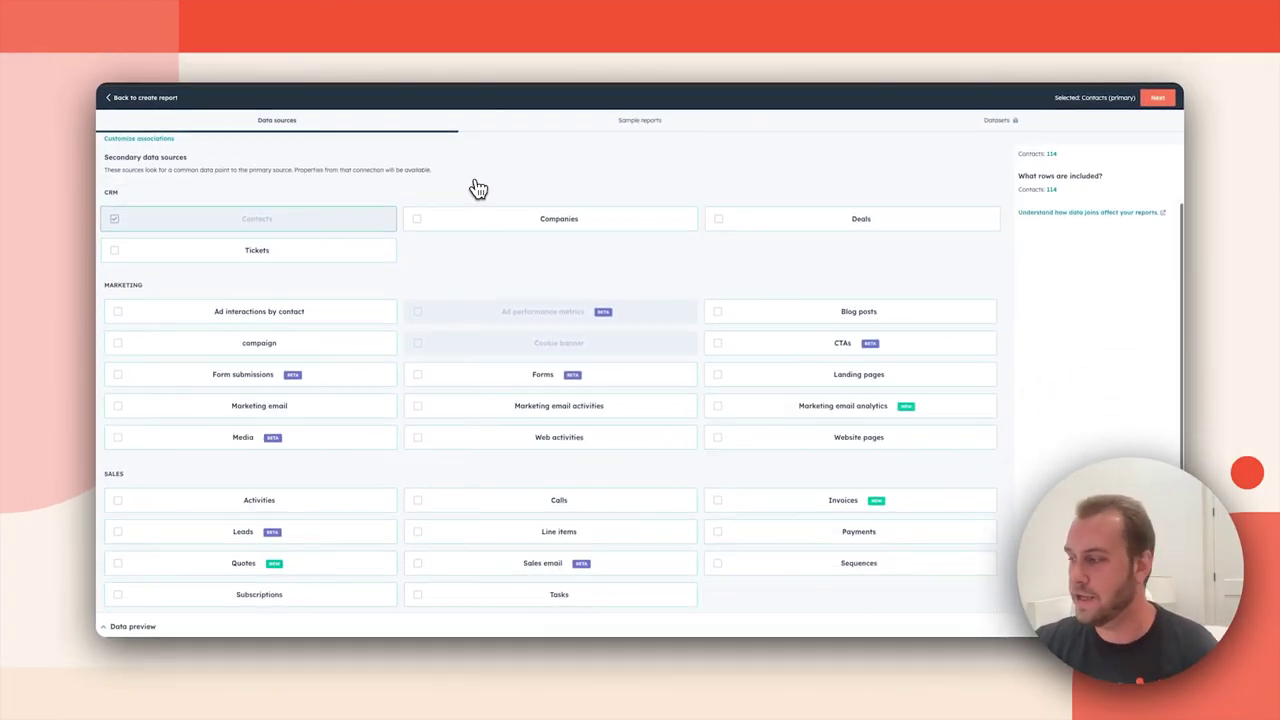
{"action": "scroll", "coordinate": [475, 189], "scroll_direction": "down", "scroll_amount": 1}
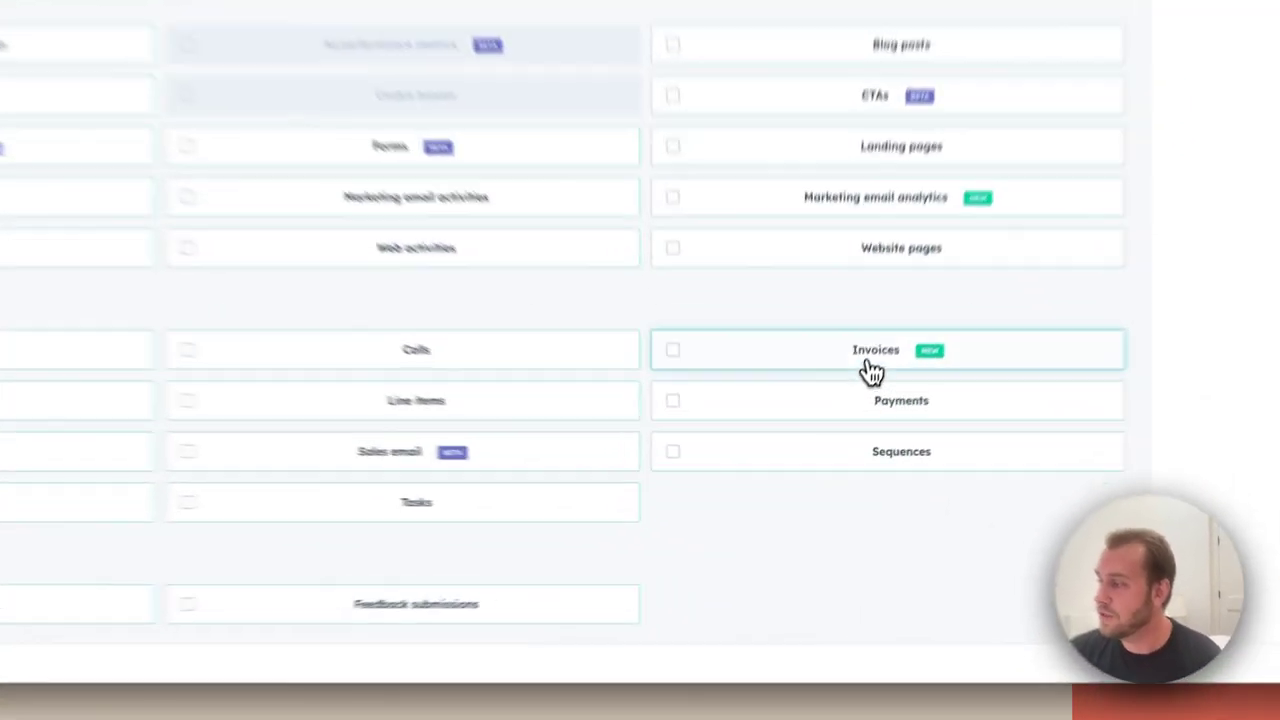
{"action": "left_click", "coordinate": [838, 432]}
{"action": "left_click", "coordinate": [880, 350]}
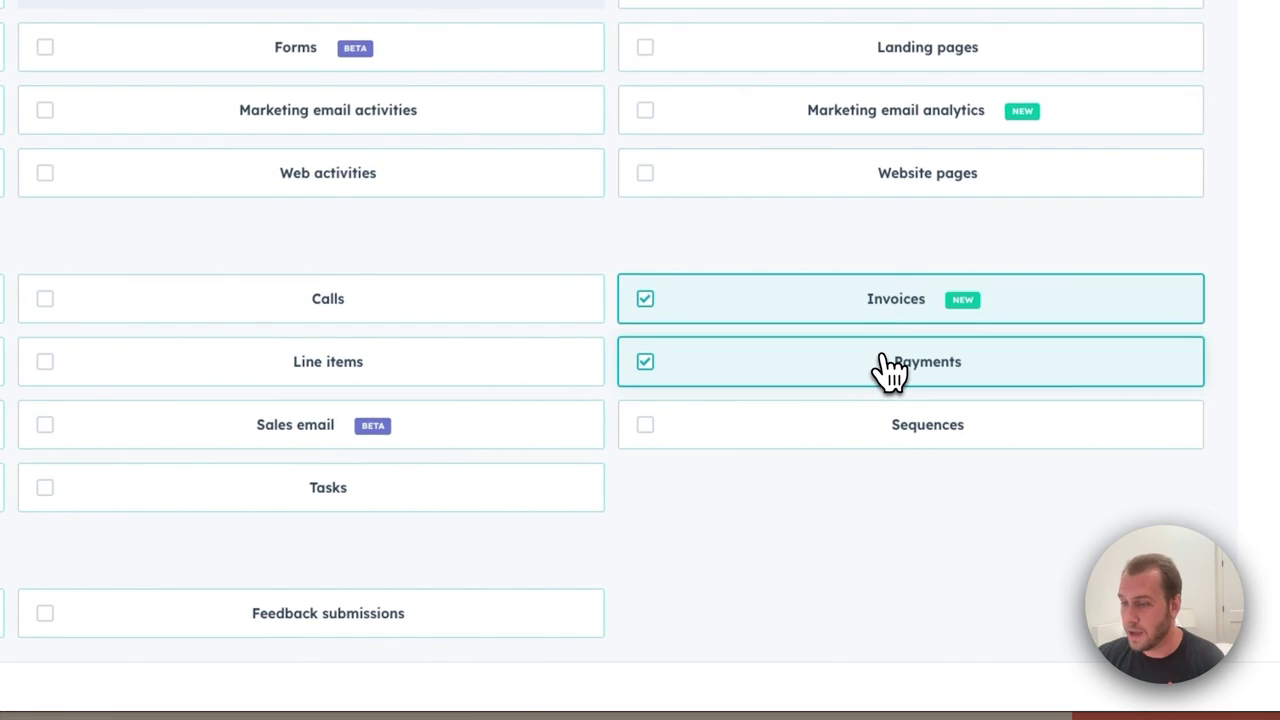
{"action": "left_click", "coordinate": [392, 437]}
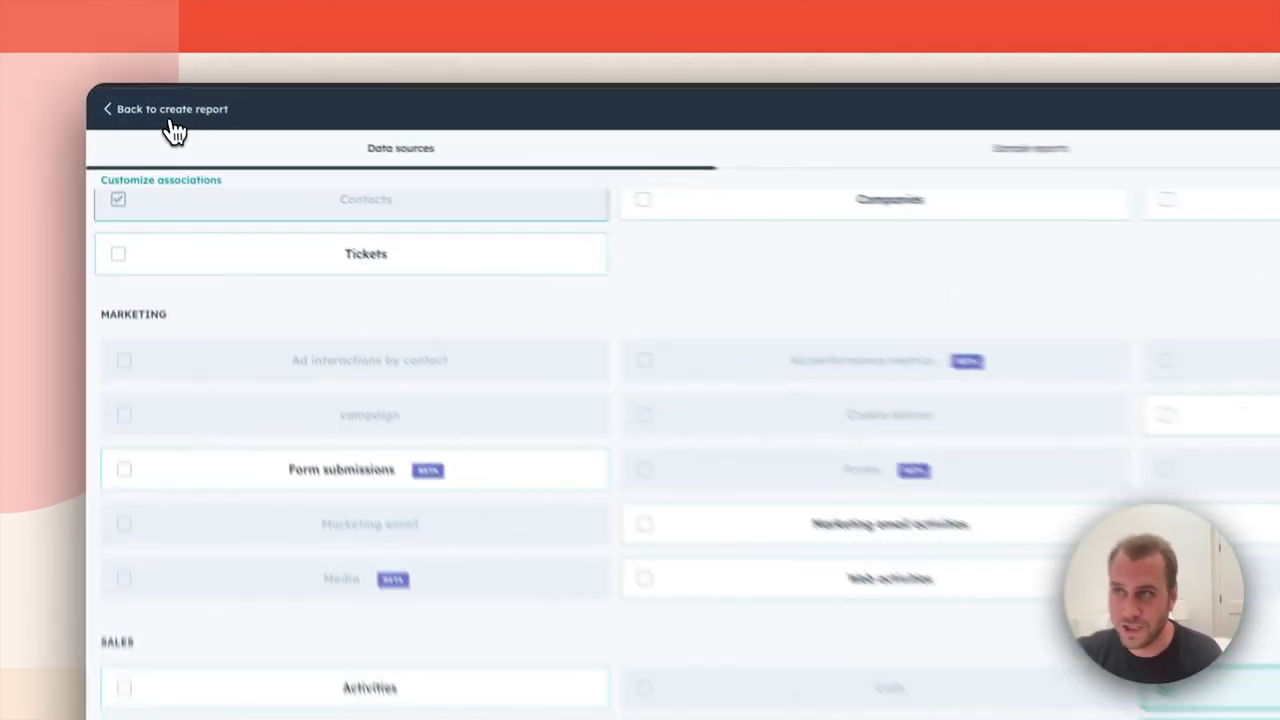
- Leave the report setup and open the Active Subscribers contact list to examine its subscription filters
{"action": "left_click", "coordinate": [142, 97]}
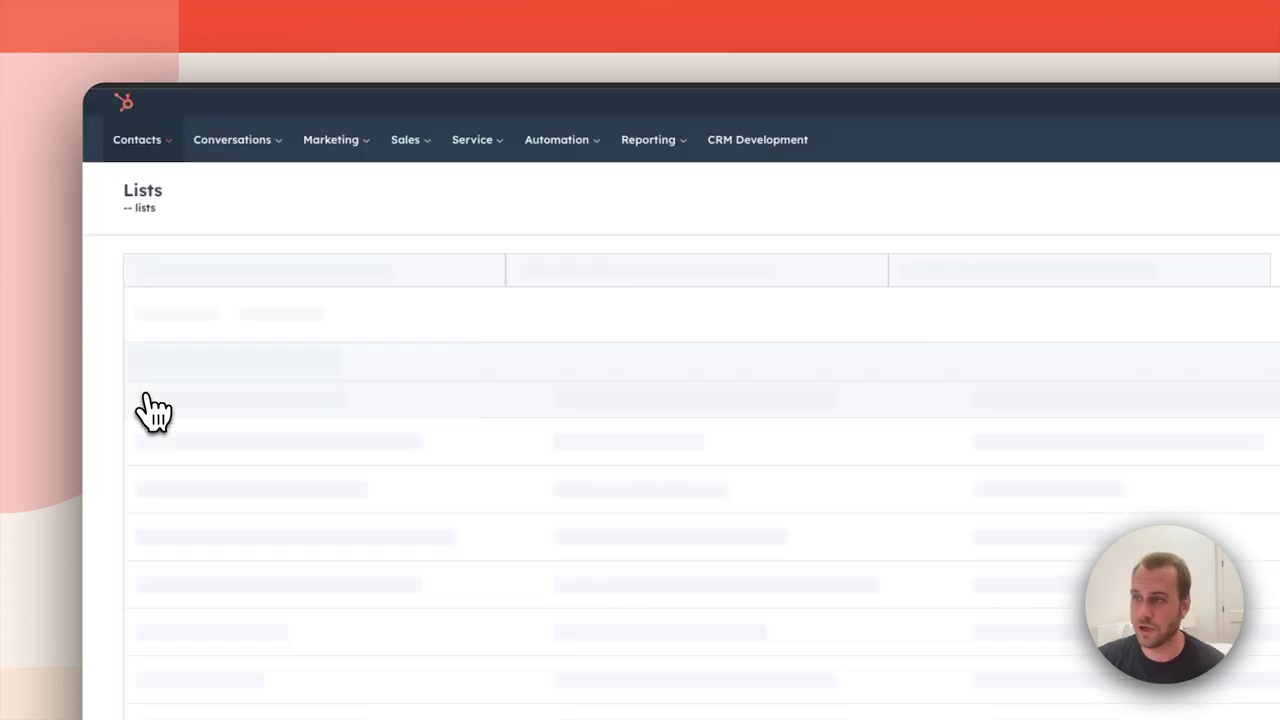
{"action": "left_click", "coordinate": [236, 482]}
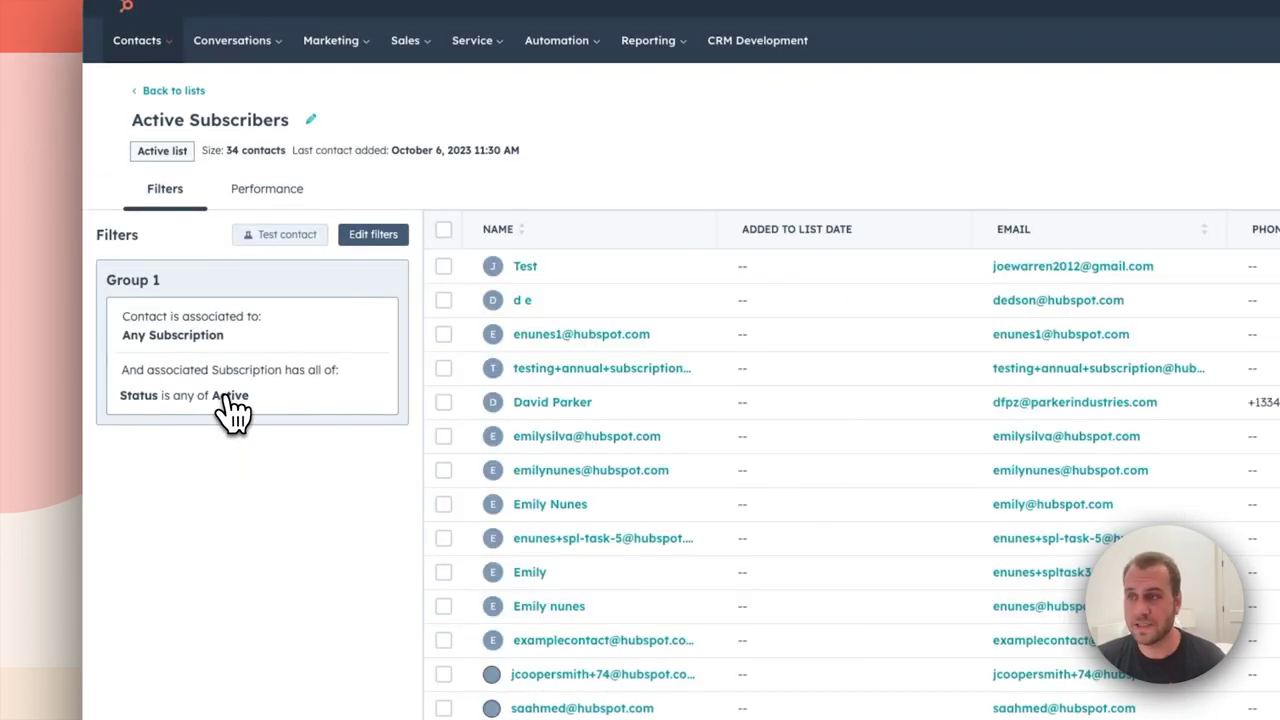